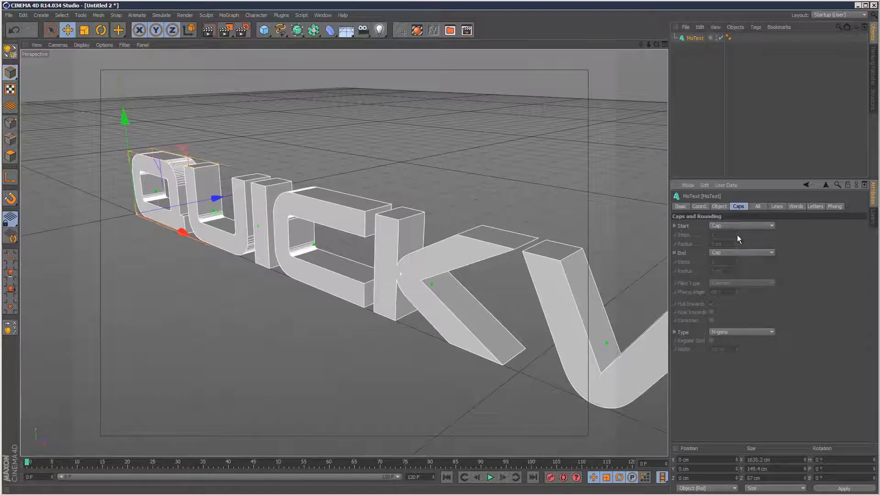
- Set both the start and end caps of the MoText object to Fillet Cap
{"action": "left_click", "coordinate": [738, 225]}
{"action": "left_click", "coordinate": [740, 261]}
{"action": "left_click", "coordinate": [738, 253]}
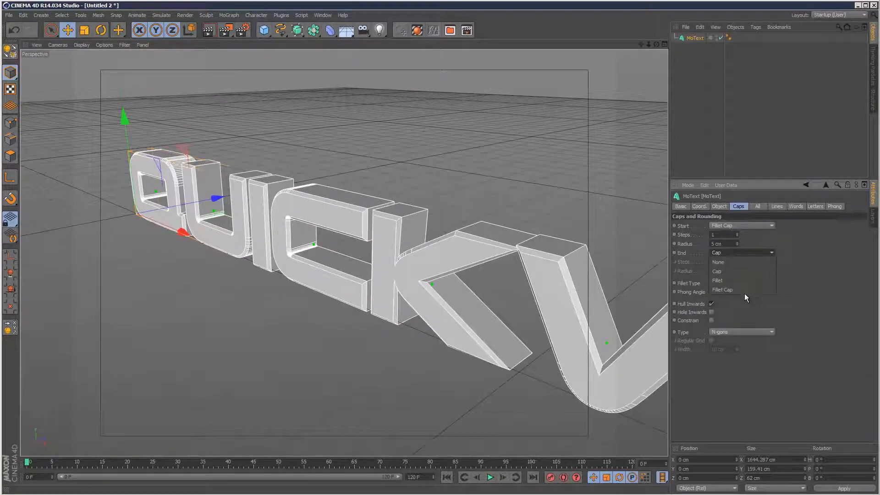
{"action": "left_click", "coordinate": [744, 290]}
{"action": "left_click", "coordinate": [732, 251]}
{"action": "left_click", "coordinate": [733, 255]}
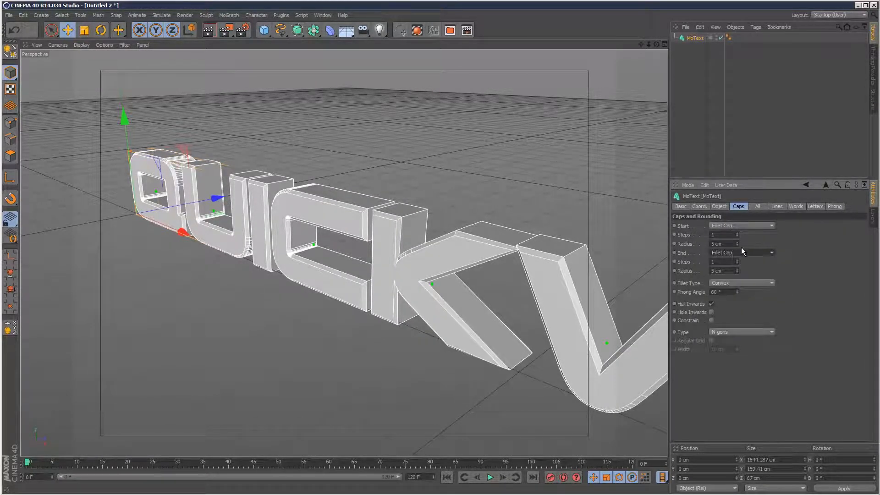
- Try the Linear and Half Circle fillet types on the text caps and settle on 1 Step
{"action": "left_click", "coordinate": [742, 282]}
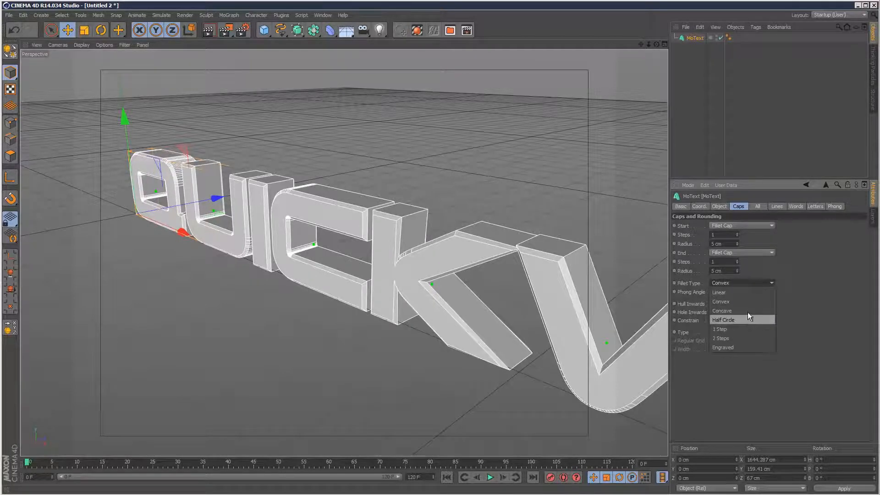
{"action": "left_click", "coordinate": [747, 311]}
{"action": "left_click", "coordinate": [743, 284]}
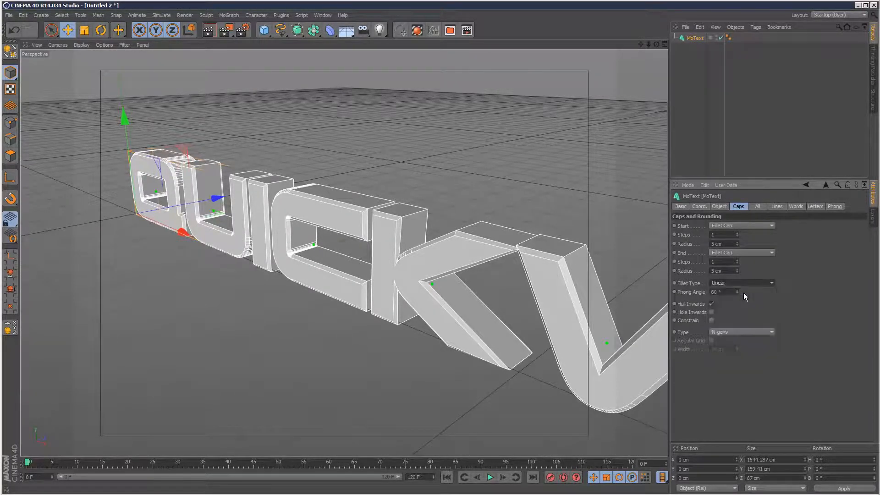
{"action": "left_click", "coordinate": [742, 282]}
{"action": "left_click", "coordinate": [747, 320]}
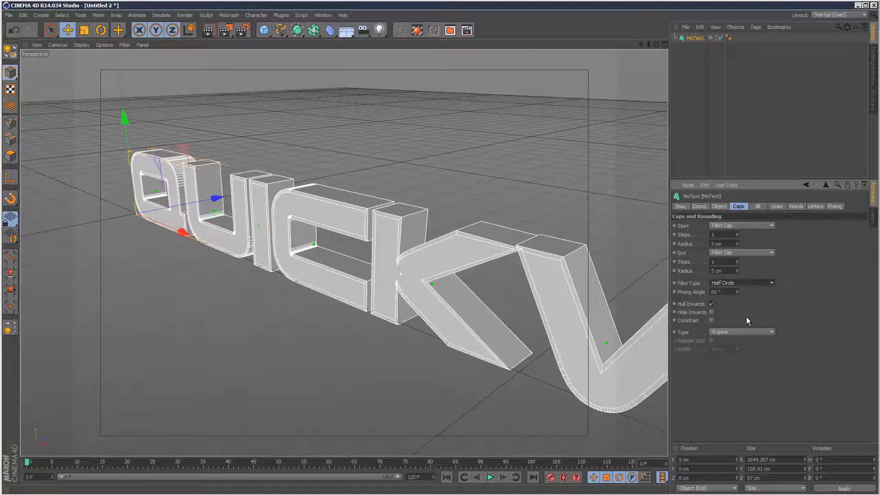
{"action": "left_click", "coordinate": [743, 282]}
{"action": "left_click", "coordinate": [755, 326]}
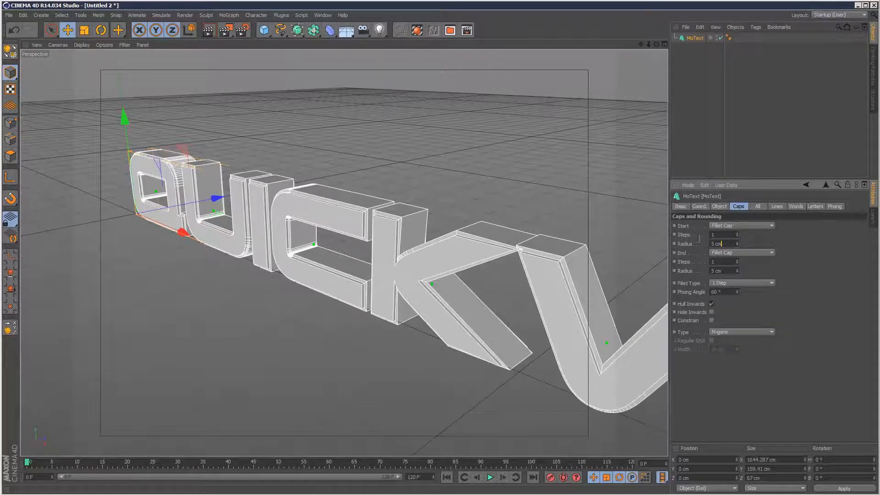
- Set the fillet radius of both the start and end caps to 2 cm
{"action": "left_click", "coordinate": [716, 244]}
{"action": "type", "text": "2"}
{"action": "key", "text": "Return"}
{"action": "left_click", "coordinate": [722, 271]}
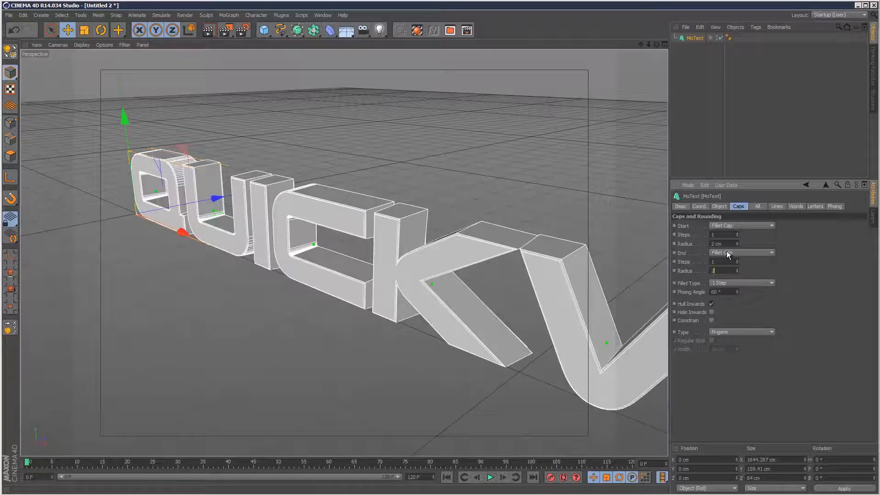
{"action": "type", "text": "2"}
{"action": "key", "text": "Return"}
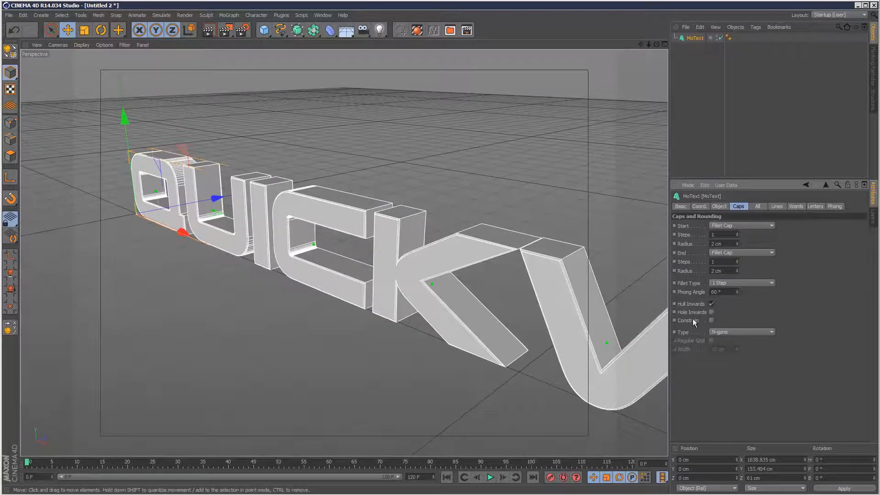
- Set the cap polygon type to Quadrangles and enable the regular grid
{"action": "left_click", "coordinate": [733, 332]}
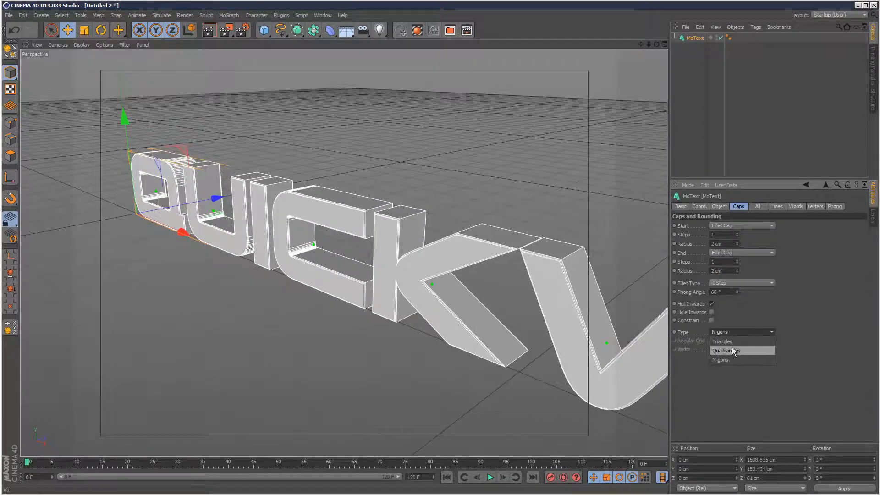
{"action": "left_click", "coordinate": [726, 353]}
{"action": "left_click", "coordinate": [712, 341]}
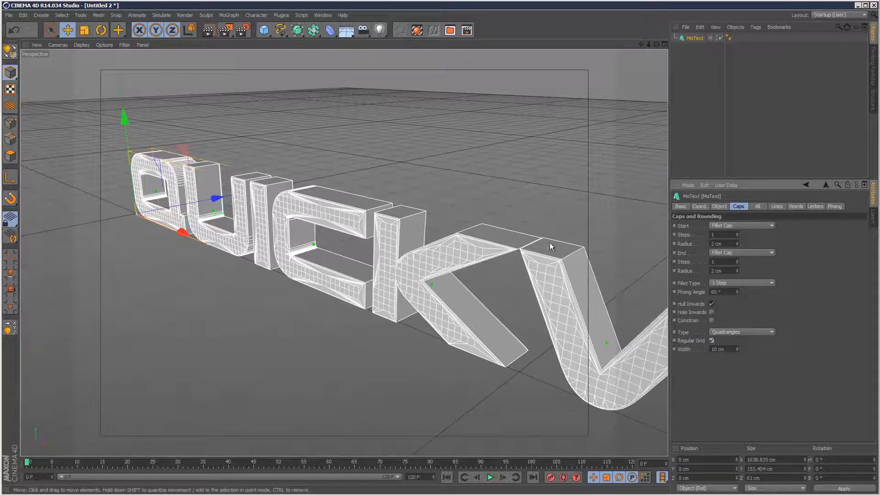
- Set the MoText subdivision to 3 and its intermediate points to Subdivided
{"action": "left_click", "coordinate": [718, 207]}
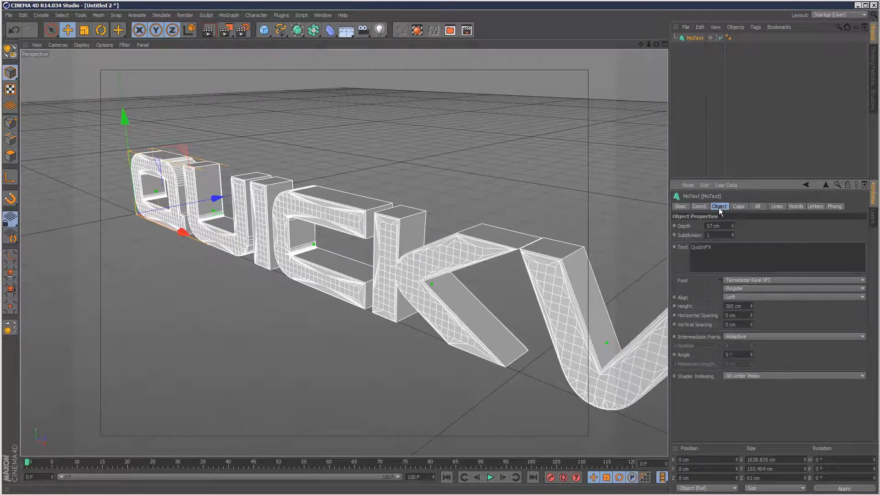
{"action": "left_click", "coordinate": [732, 233]}
{"action": "left_click", "coordinate": [733, 233]}
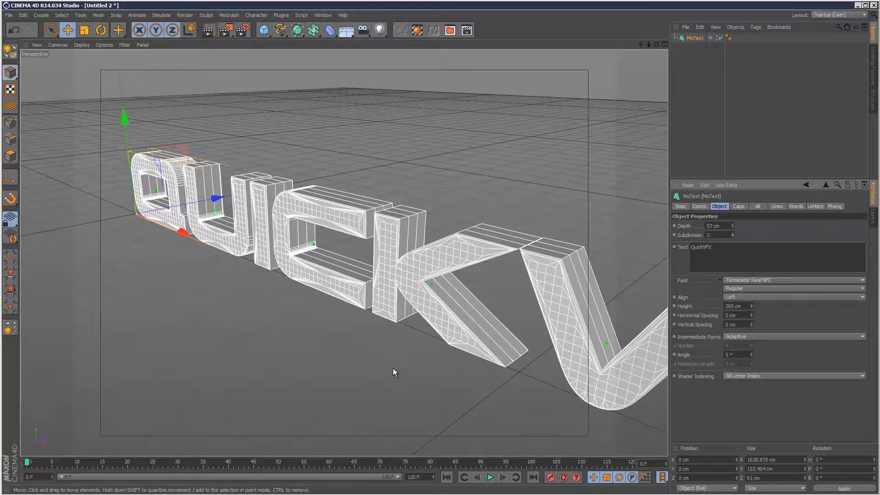
{"action": "left_click", "coordinate": [740, 337]}
{"action": "left_click", "coordinate": [757, 382]}
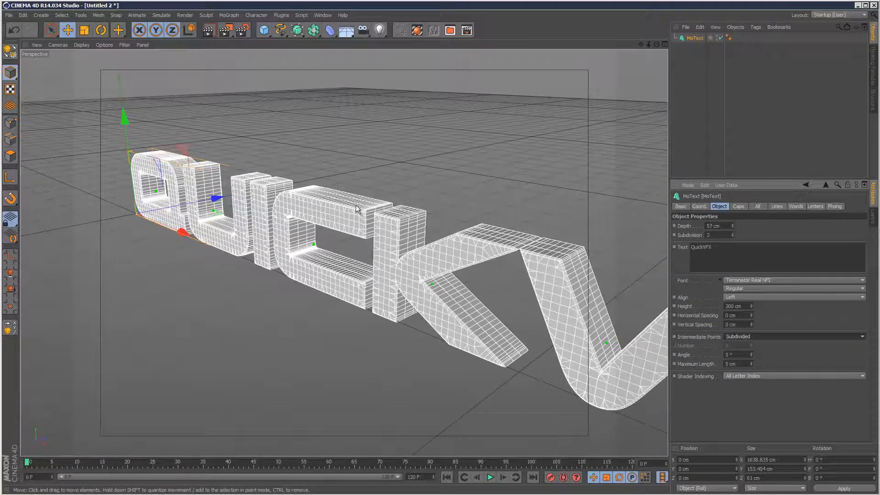
- Deselect the text and render a viewport preview with the whole word seen nearly from the front
{"action": "left_click", "coordinate": [785, 122]}
{"action": "left_click_drag", "start_coordinate": [649, 44], "coordinate": [427, 273]}
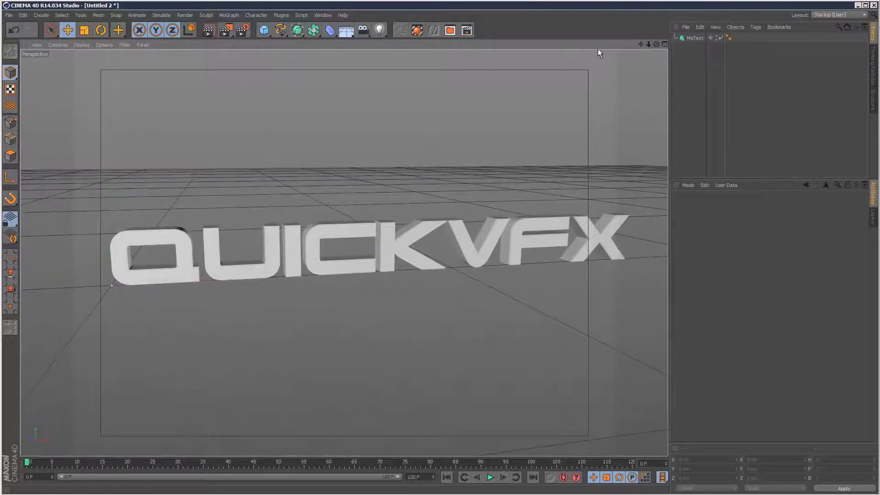
{"action": "left_click", "coordinate": [209, 30]}
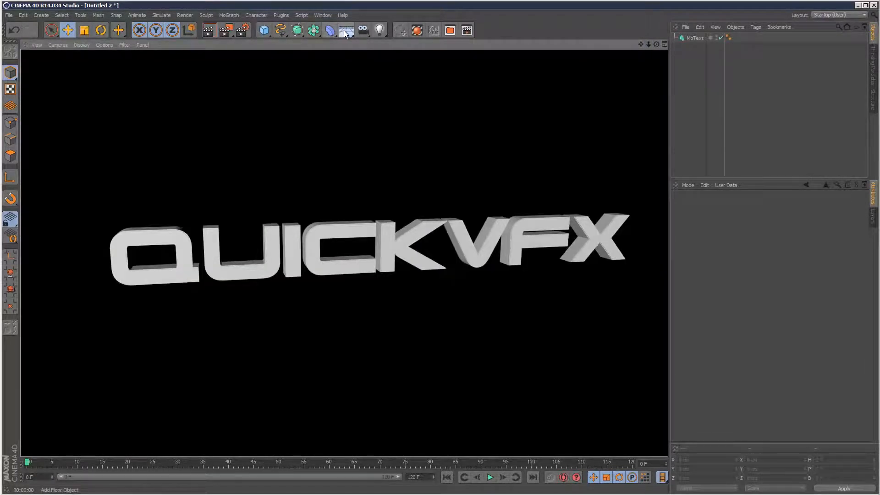
- Add a Floor object, lower it to about Y -7 cm just beneath the text, and preview the render
{"action": "left_click_drag", "start_coordinate": [349, 29], "coordinate": [363, 36]}
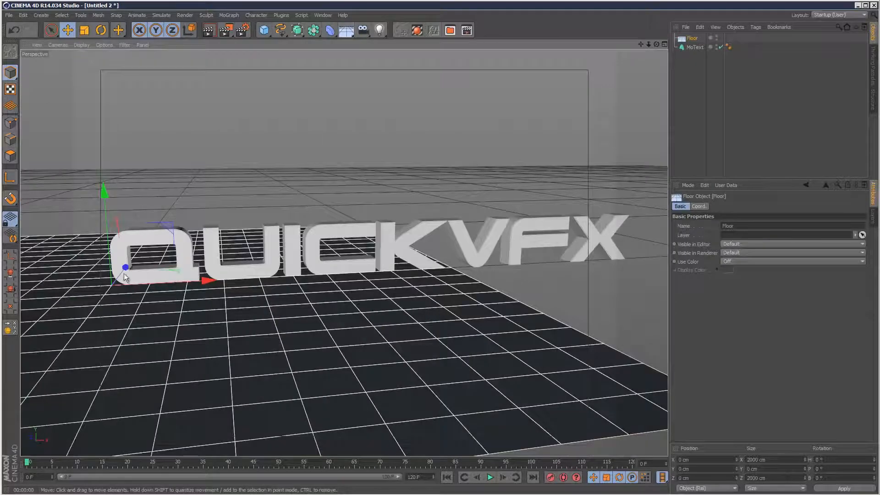
{"action": "left_click", "coordinate": [209, 30]}
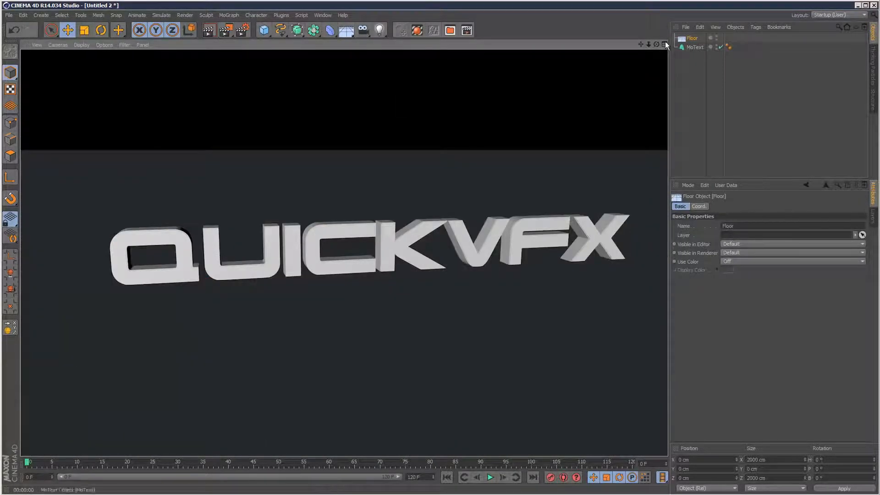
{"action": "left_click", "coordinate": [664, 44]}
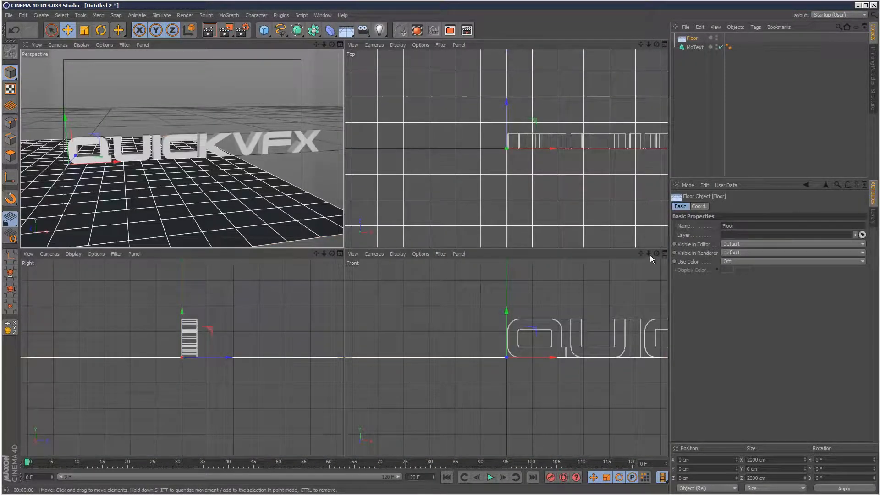
{"action": "left_click", "coordinate": [665, 253]}
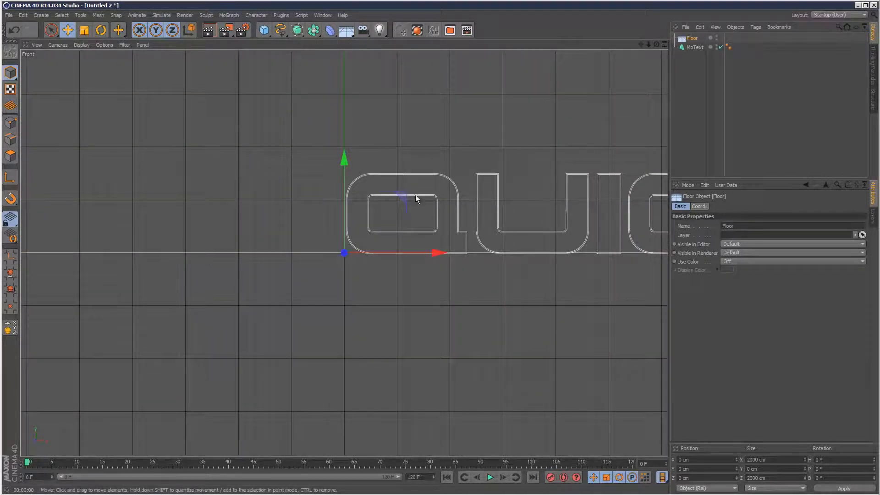
{"action": "left_click_drag", "start_coordinate": [344, 159], "coordinate": [344, 163]}
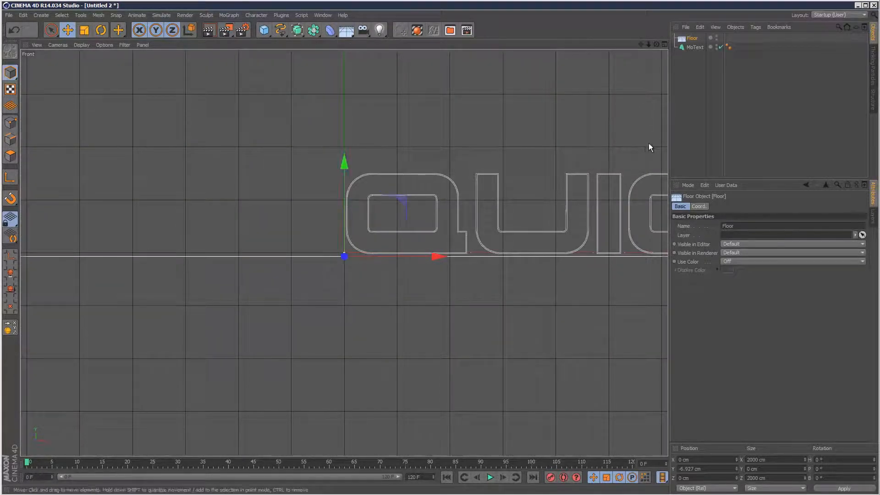
{"action": "left_click", "coordinate": [676, 54]}
{"action": "left_click", "coordinate": [665, 44]}
{"action": "left_click", "coordinate": [337, 45]}
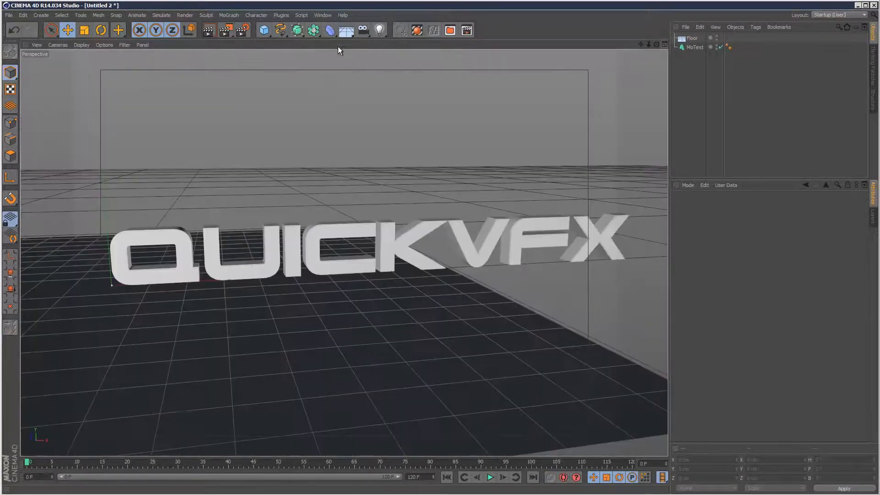
{"action": "left_click", "coordinate": [209, 30]}
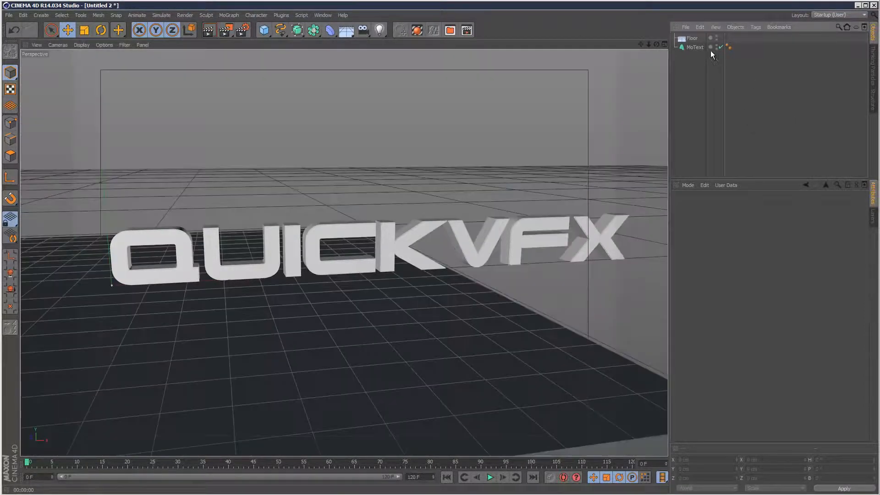
- Add a MoGraph PolyFX object and a Random effector assigned to it
{"action": "left_click", "coordinate": [706, 48]}
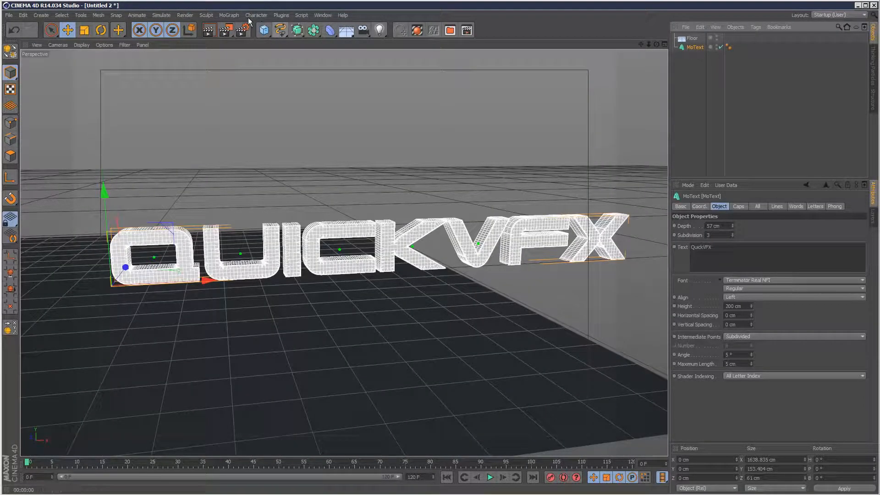
{"action": "left_click", "coordinate": [229, 15]}
{"action": "left_click", "coordinate": [252, 161]}
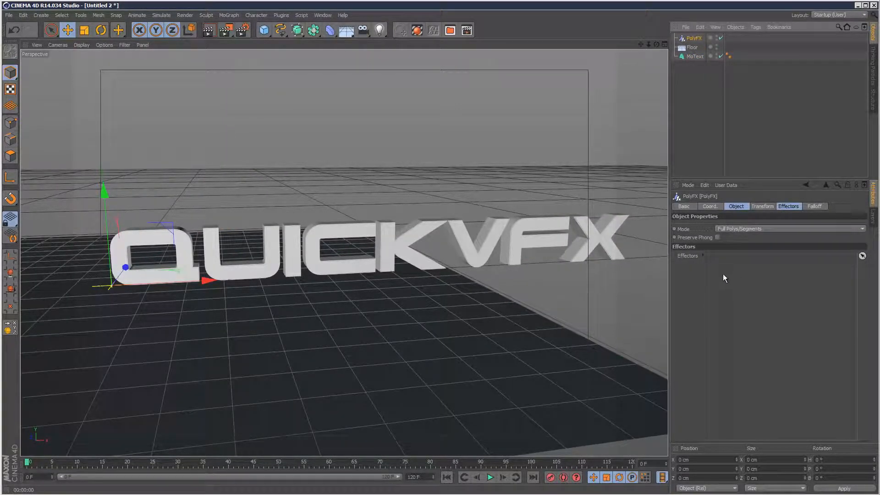
{"action": "left_click", "coordinate": [229, 15]}
{"action": "mouse_move", "coordinate": [244, 31]}
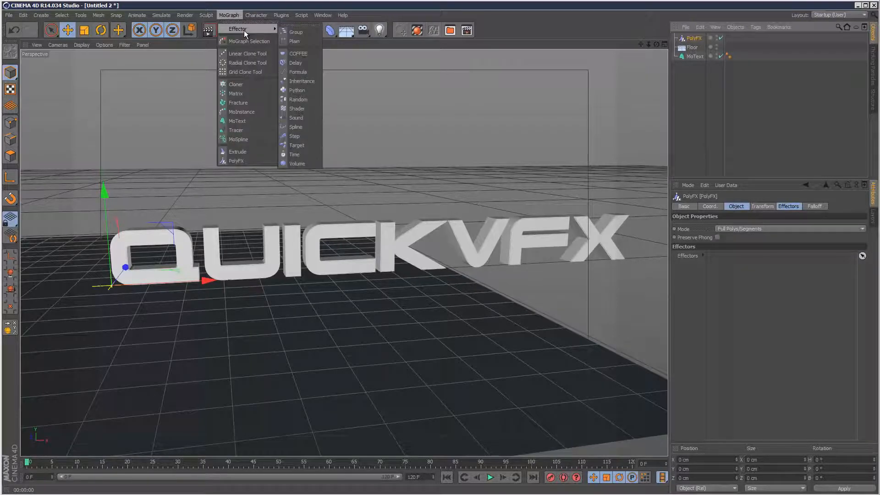
{"action": "left_click", "coordinate": [299, 100]}
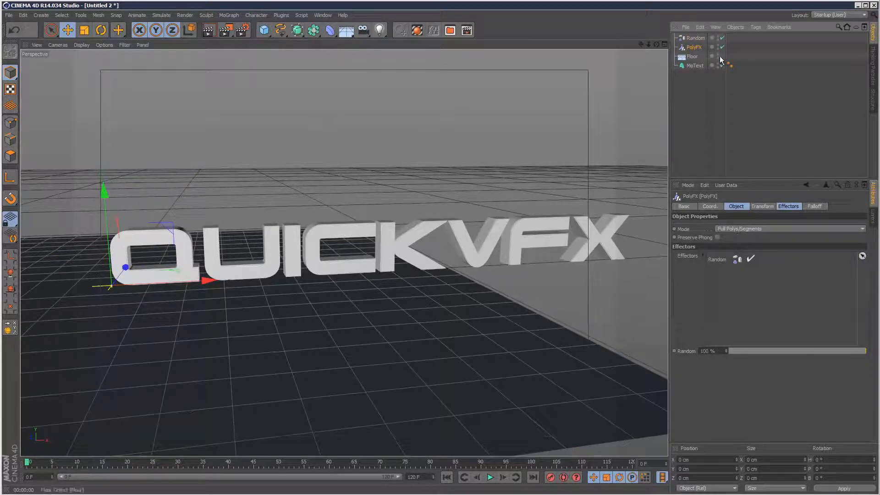
- Make the PolyFX object a child of the MoText object
{"action": "left_click", "coordinate": [682, 91]}
{"action": "left_click", "coordinate": [699, 47]}
{"action": "left_click_drag", "start_coordinate": [696, 60], "coordinate": [696, 65]}
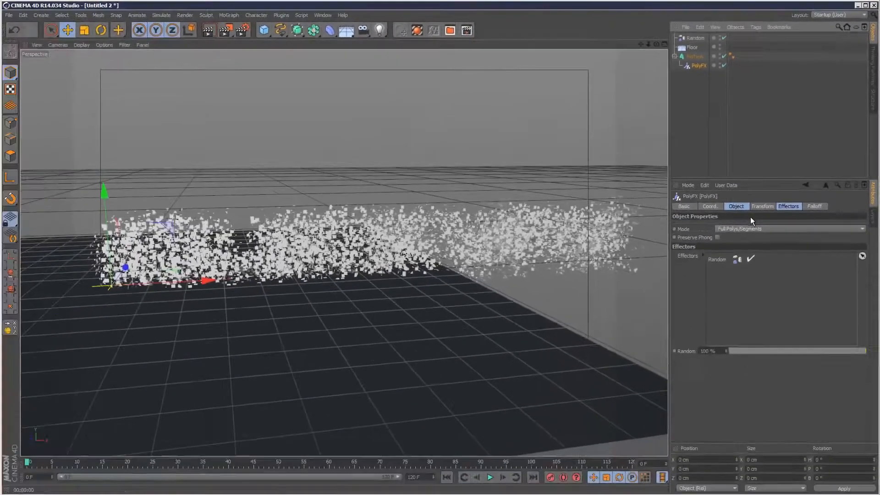
- Set the PolyFX falloff shape to Linear and rotate the PolyFX to a heading of -90°
{"action": "left_click", "coordinate": [814, 207]}
{"action": "left_click", "coordinate": [708, 225]}
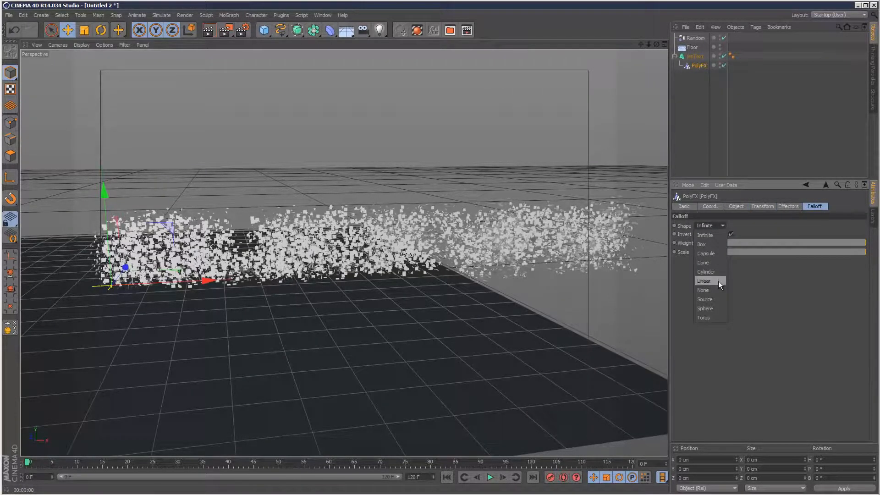
{"action": "left_click", "coordinate": [718, 282]}
{"action": "key", "text": "r"}
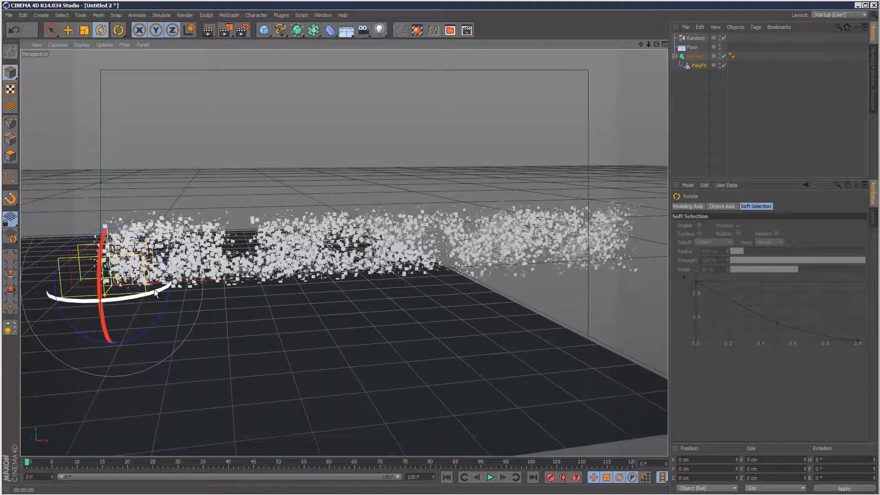
{"action": "left_click_drag", "start_coordinate": [154, 290], "coordinate": [40, 304]}
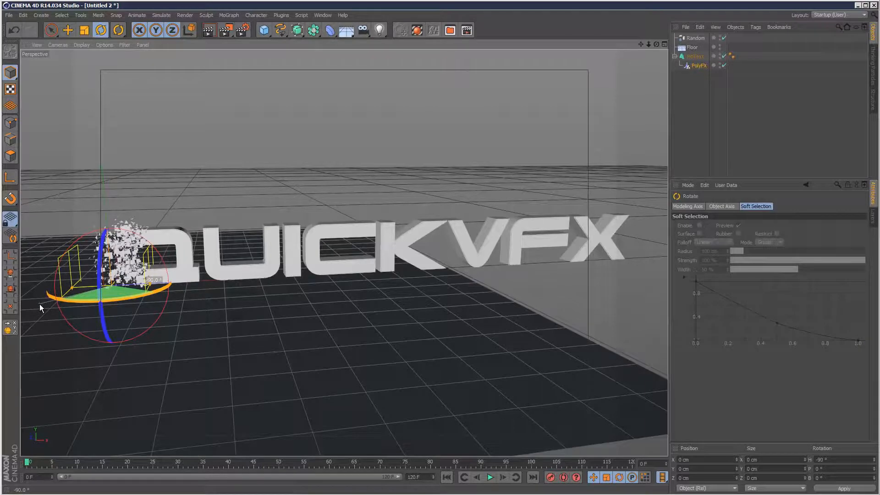
- Move the PolyFX along X to about -190 cm, before the first letter, and keyframe its X position at frame 0
{"action": "key", "text": "e"}
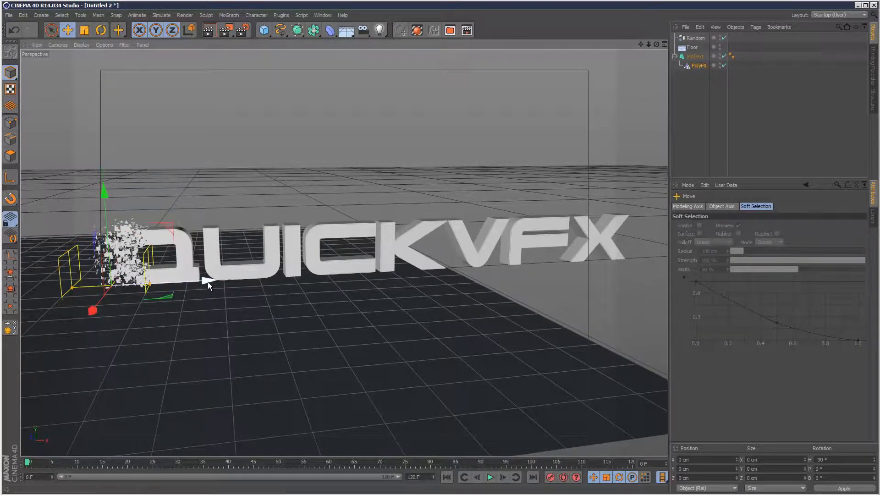
{"action": "left_click_drag", "start_coordinate": [207, 282], "coordinate": [69, 287]}
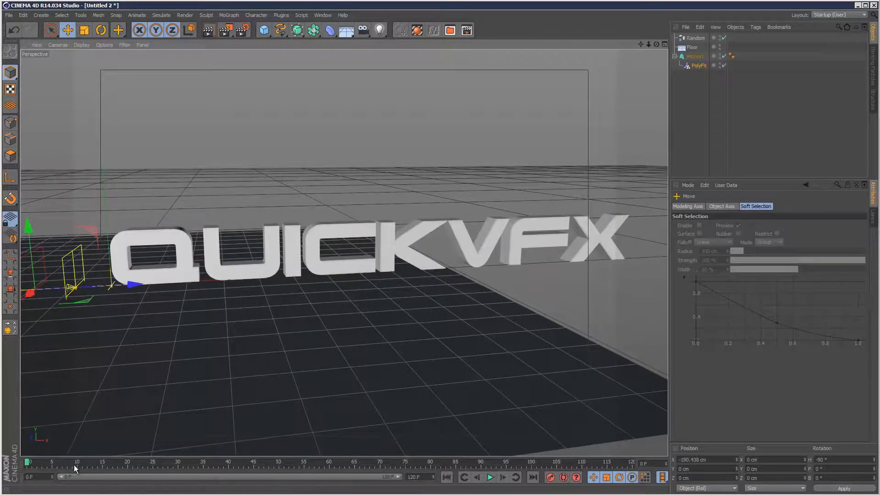
{"action": "left_click", "coordinate": [699, 66]}
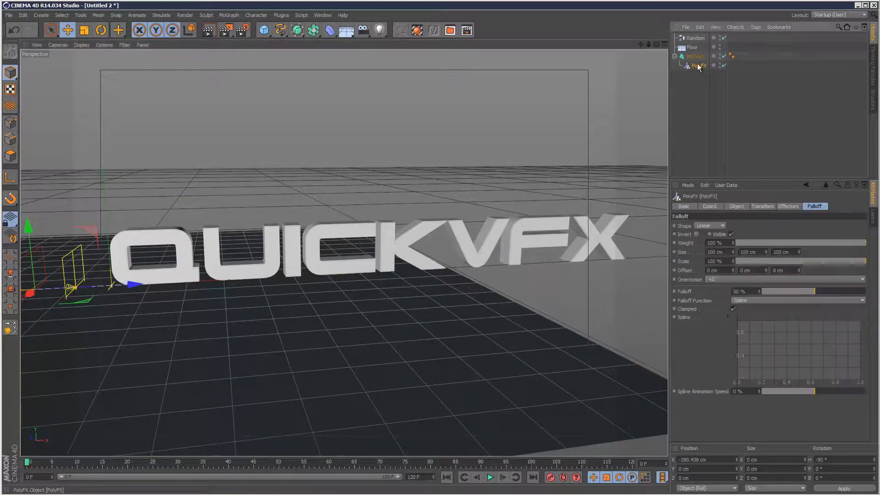
{"action": "left_click", "coordinate": [709, 207]}
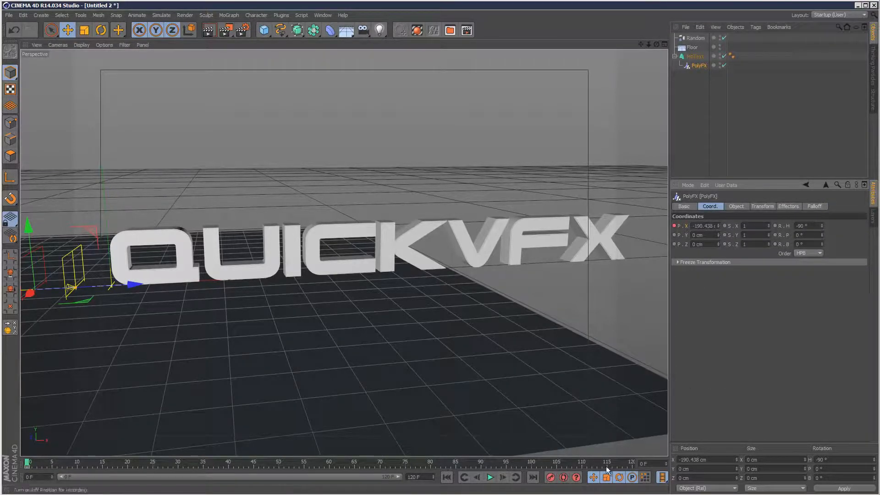
- Move the PolyFX along X past the last letter at frame 120, keyframe its X position, and play the animation from the start
{"action": "left_click", "coordinate": [631, 460]}
{"action": "left_click_drag", "start_coordinate": [130, 285], "coordinate": [417, 274]}
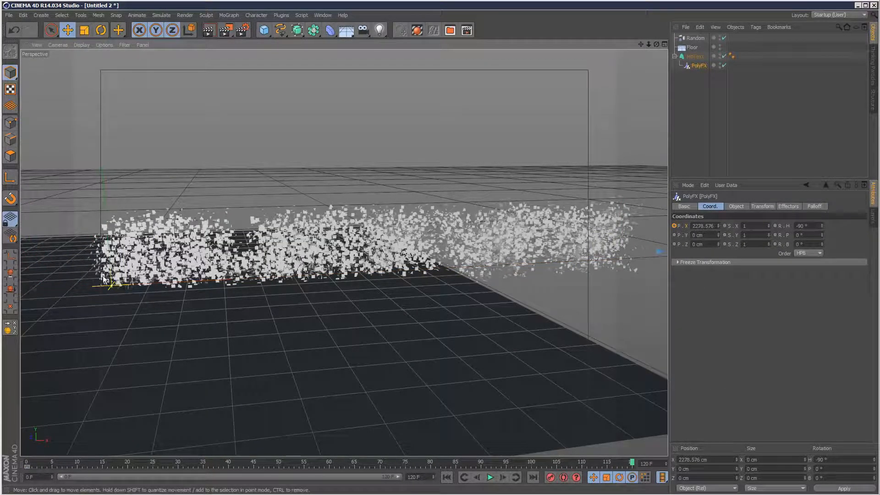
{"action": "left_click", "coordinate": [674, 226]}
{"action": "left_click", "coordinate": [447, 477]}
{"action": "left_click", "coordinate": [490, 477]}
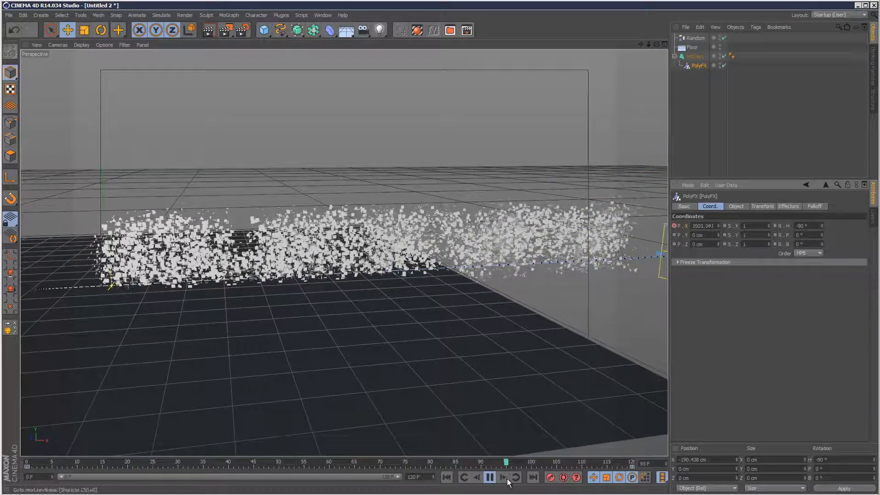
{"action": "left_click", "coordinate": [491, 477]}
- Switch the viewport display to show the polygon lines of the geometry and clear the selection
{"action": "left_click", "coordinate": [81, 45]}
{"action": "left_click", "coordinate": [105, 116]}
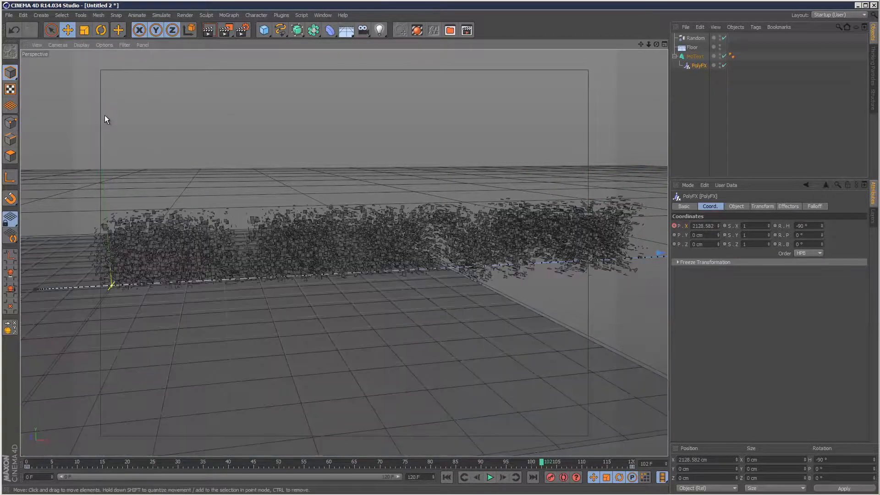
{"action": "left_click", "coordinate": [763, 142]}
- Move the floor along X so that it extends beneath the whole text
{"action": "left_click", "coordinate": [697, 47]}
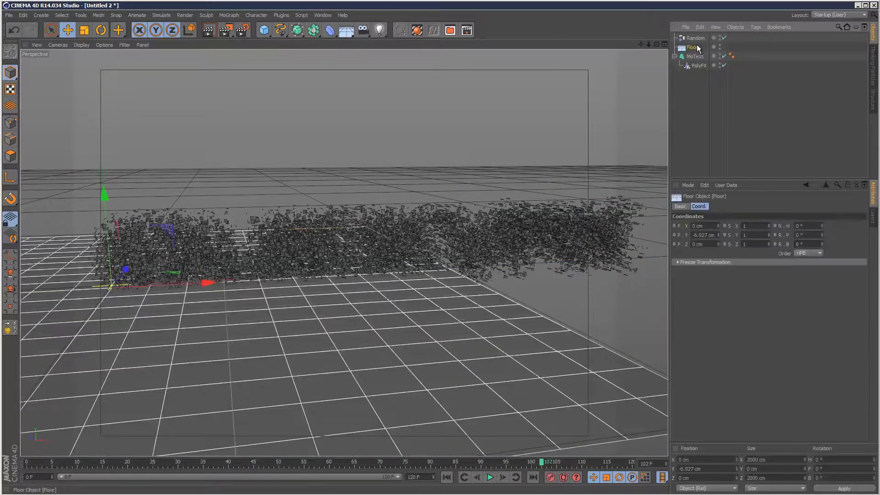
{"action": "left_click_drag", "start_coordinate": [207, 281], "coordinate": [445, 272]}
{"action": "left_click", "coordinate": [845, 150]}
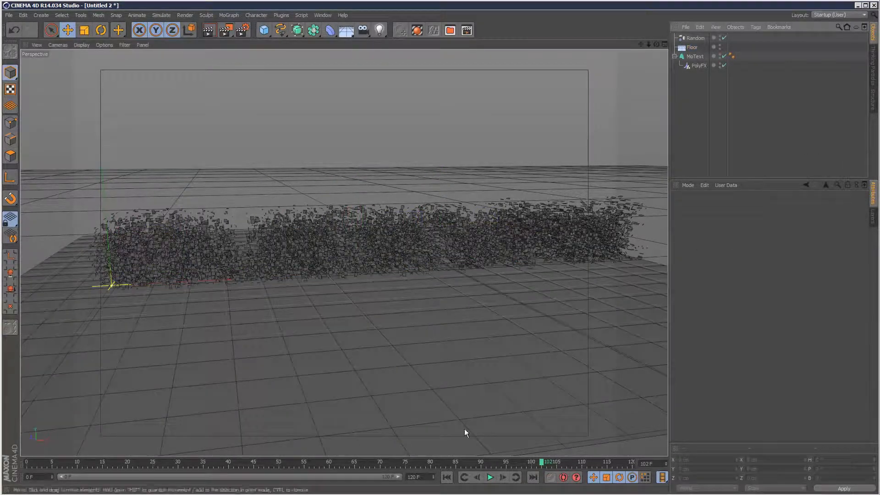
- Play the animation from the start and hide the floor in the viewport
{"action": "left_click", "coordinate": [446, 477]}
{"action": "left_click", "coordinate": [490, 478]}
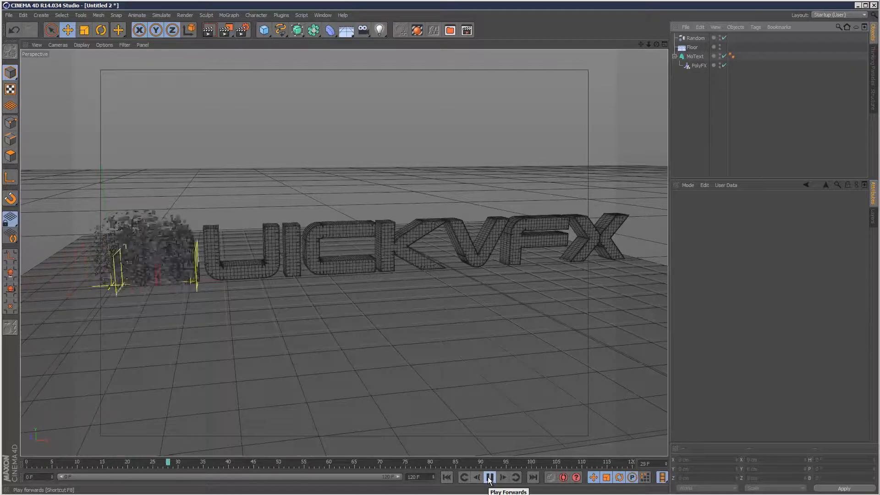
{"action": "left_click", "coordinate": [490, 477]}
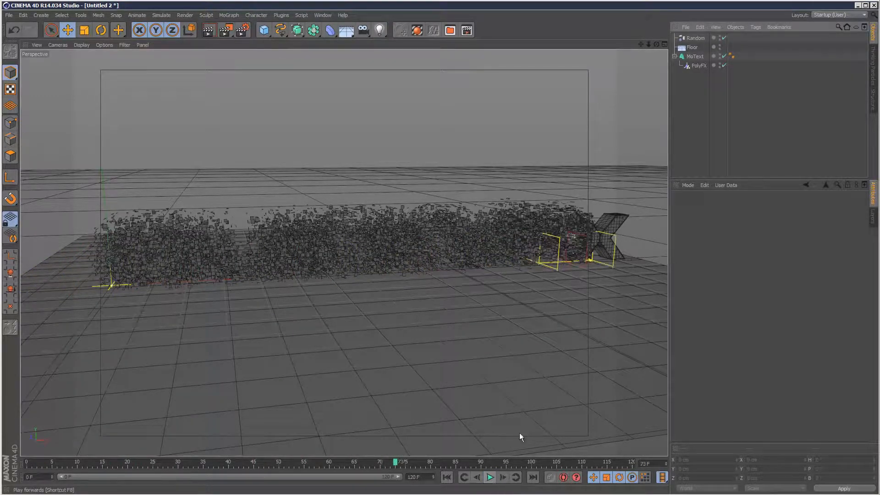
{"action": "left_click", "coordinate": [720, 45]}
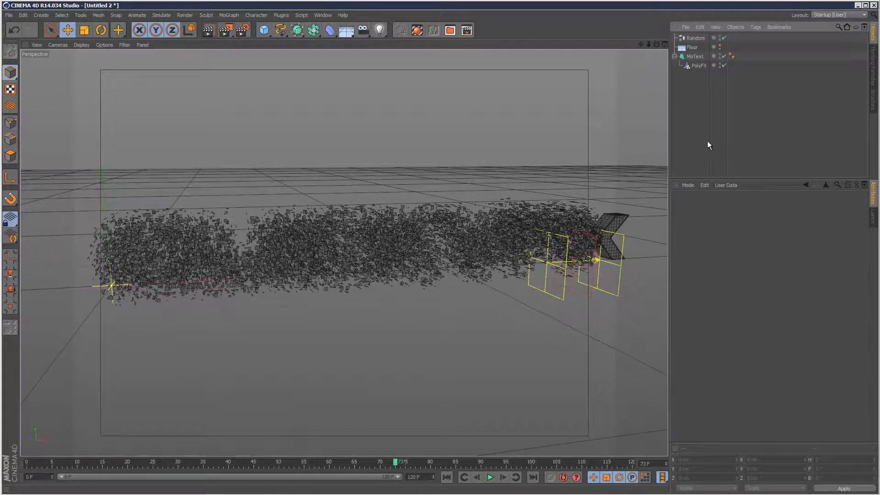
- Set the Random effector's position to 67, 132 and 78 cm and enable its rotation with 22° heading, 56° pitch and 22° bank
{"action": "left_click", "coordinate": [695, 38]}
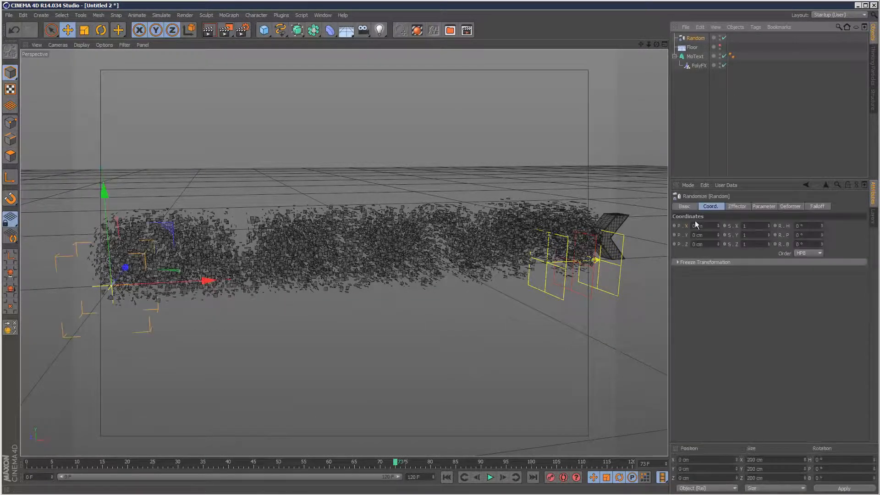
{"action": "left_click", "coordinate": [741, 206]}
{"action": "left_click", "coordinate": [768, 206]}
{"action": "mouse_move", "coordinate": [728, 250]}
{"action": "left_mouse_down"}
{"action": "mouse_move", "coordinate": [728, 241]}
{"action": "mouse_move", "coordinate": [732, 268]}
{"action": "left_mouse_up"}
{"action": "left_click", "coordinate": [796, 242]}
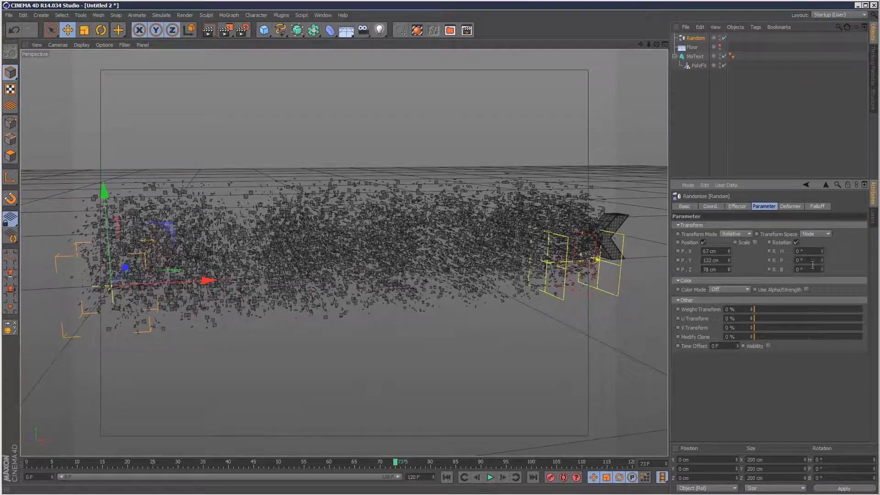
{"action": "left_click_drag", "start_coordinate": [822, 250], "coordinate": [821, 263]}
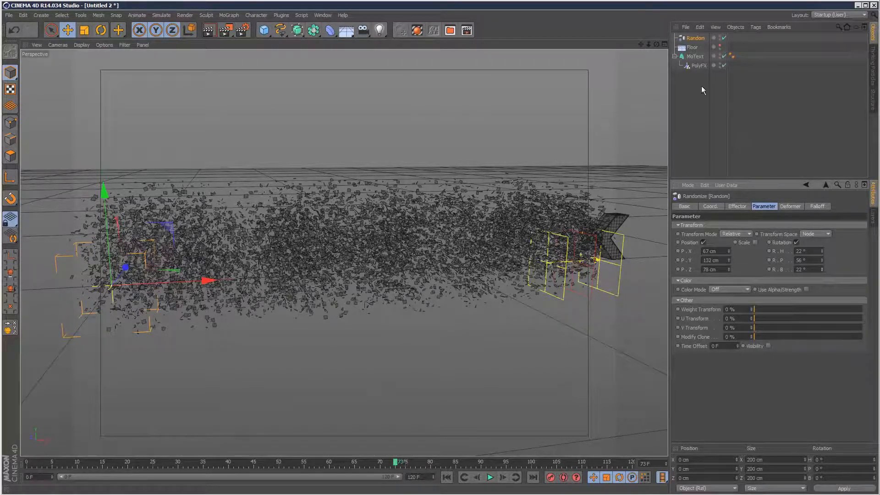
- Set the MoText object's subdivision to 1
{"action": "left_click", "coordinate": [695, 57]}
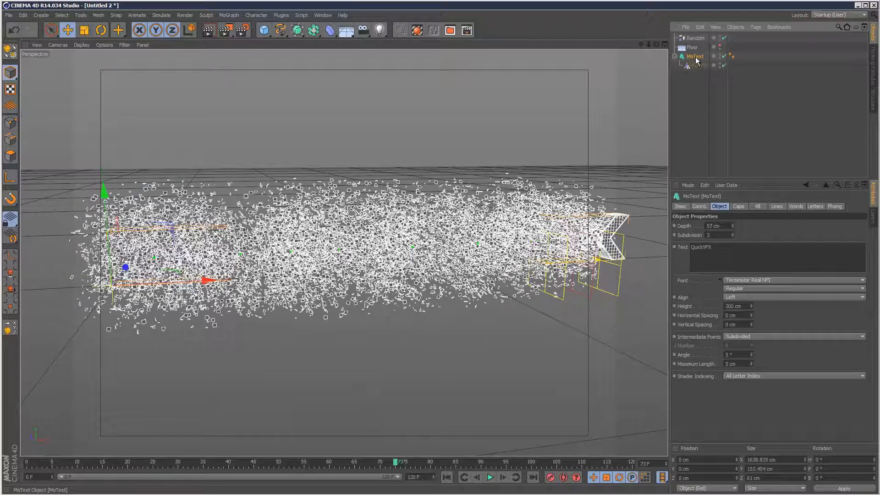
{"action": "left_click", "coordinate": [733, 237]}
{"action": "left_click", "coordinate": [732, 237]}
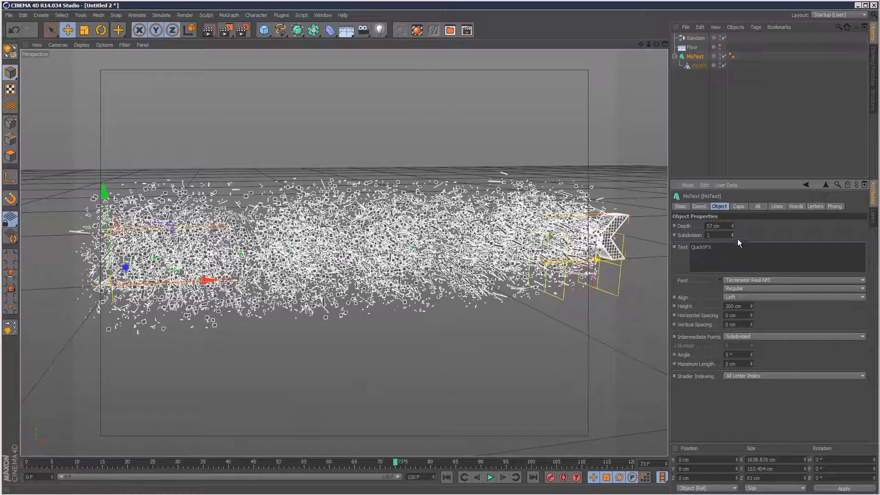
- Set the regular grid width of the MoText caps to 14 cm
{"action": "left_click", "coordinate": [738, 207]}
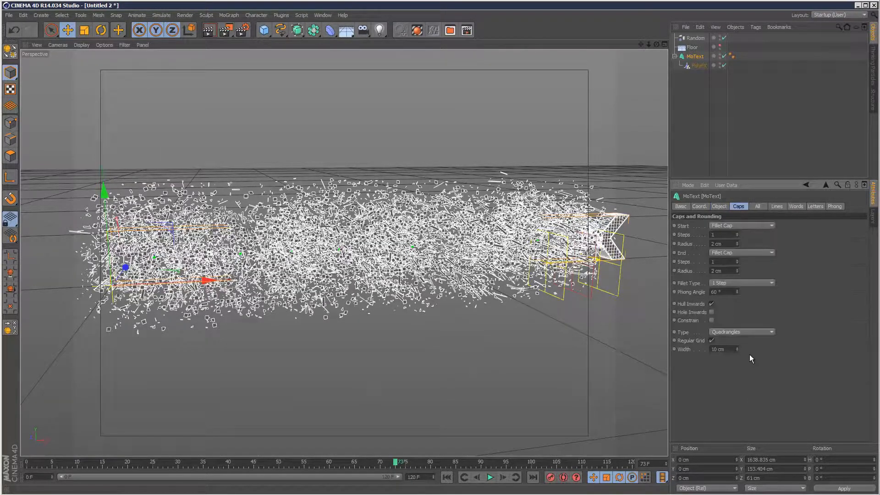
{"action": "left_click", "coordinate": [737, 347]}
{"action": "left_click", "coordinate": [737, 347]}
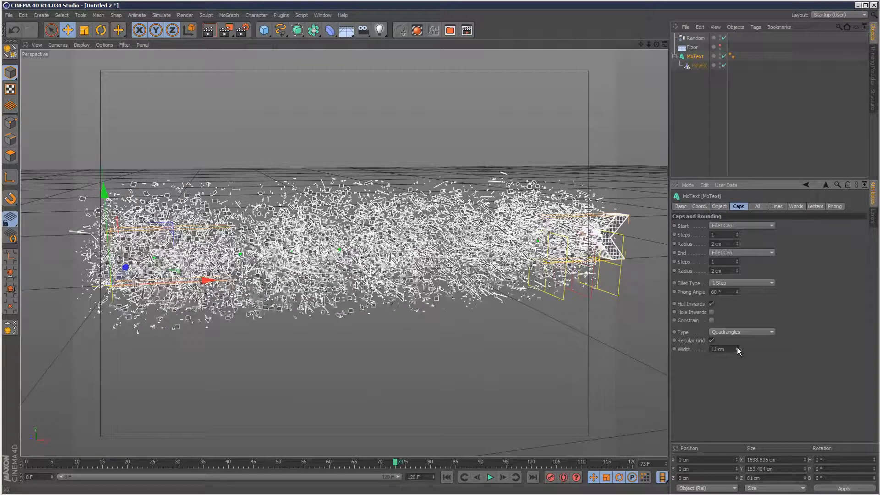
{"action": "left_click", "coordinate": [737, 347]}
{"action": "left_click", "coordinate": [737, 347]}
{"action": "left_click", "coordinate": [728, 130]}
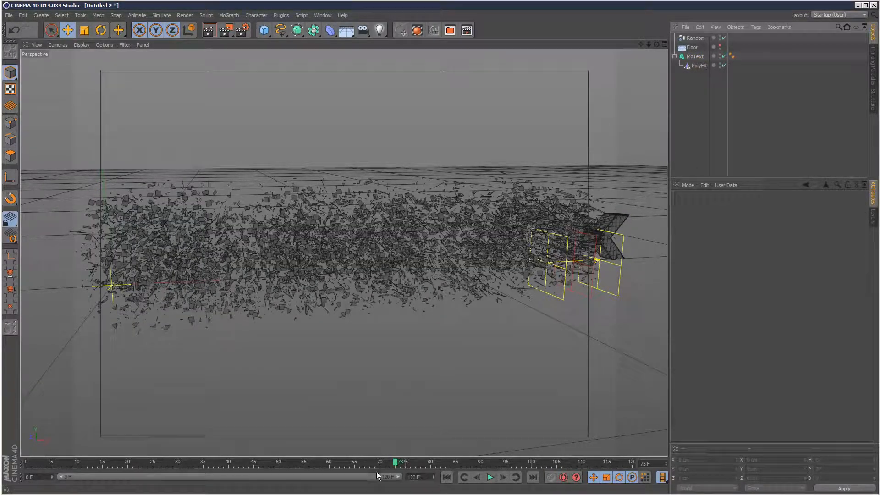
- Go to frame 43 and set the PolyFX object's linear falloff to 100%
{"action": "left_click_drag", "start_coordinate": [376, 469], "coordinate": [232, 451]}
{"action": "left_click", "coordinate": [695, 38]}
{"action": "left_click", "coordinate": [817, 207]}
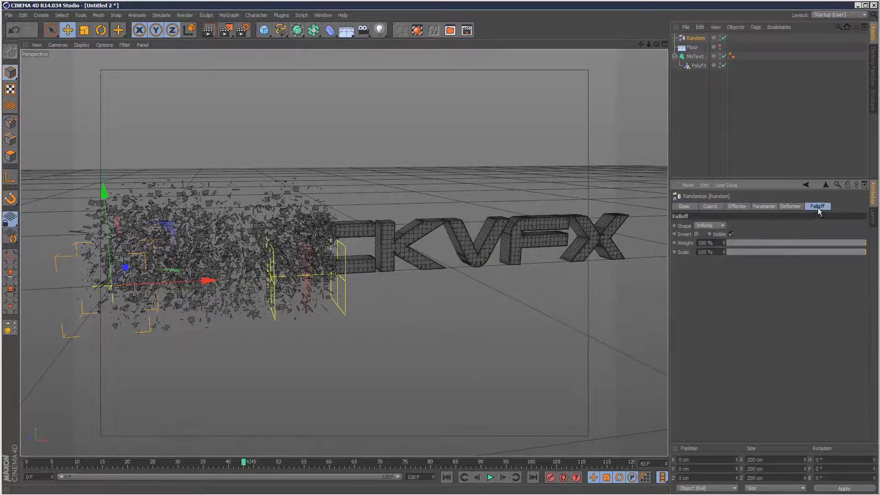
{"action": "left_click", "coordinate": [698, 66]}
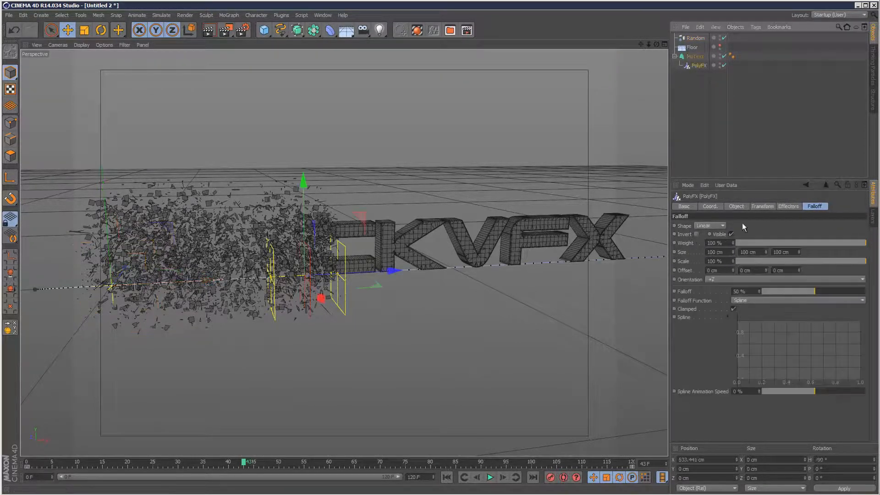
{"action": "left_click_drag", "start_coordinate": [821, 292], "coordinate": [878, 291]}
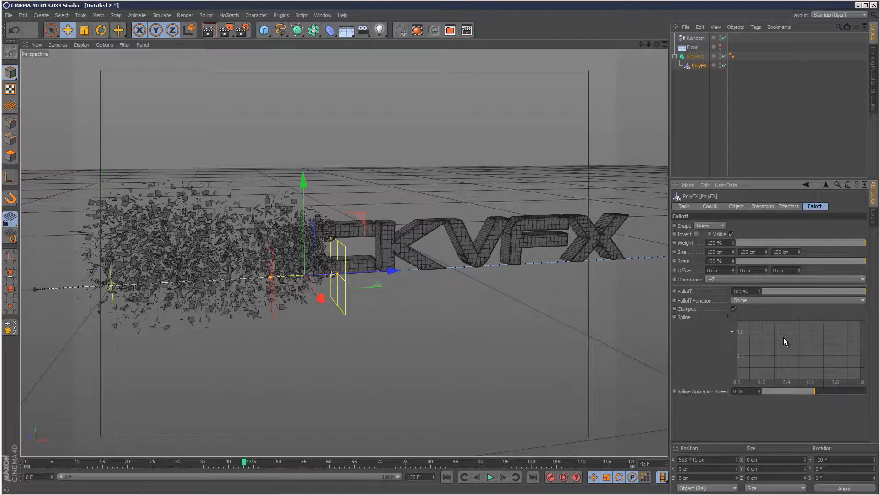
- Set the PolyFX falloff function to Inverse Square and return to the start of the animation
{"action": "left_click", "coordinate": [750, 300]}
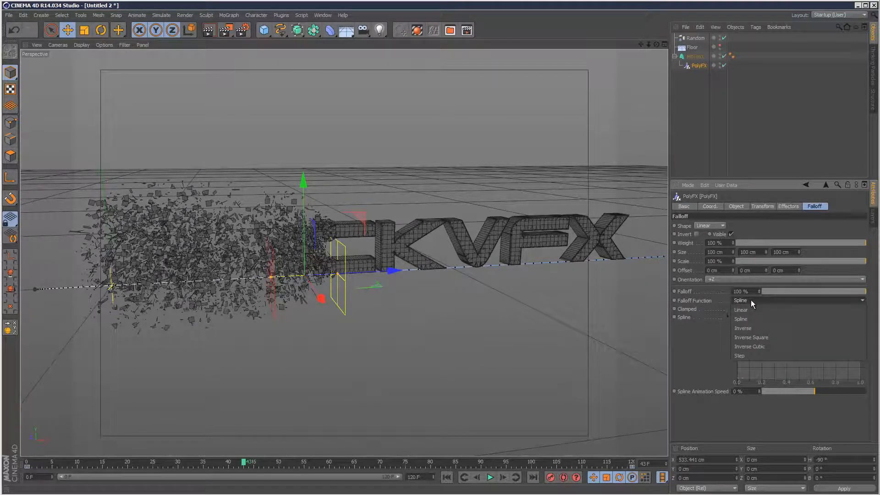
{"action": "left_click", "coordinate": [768, 339]}
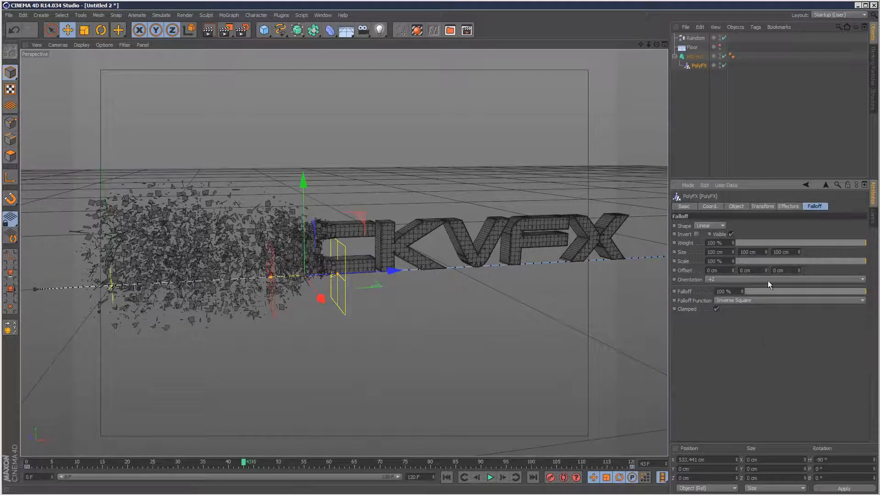
{"action": "left_click", "coordinate": [746, 154]}
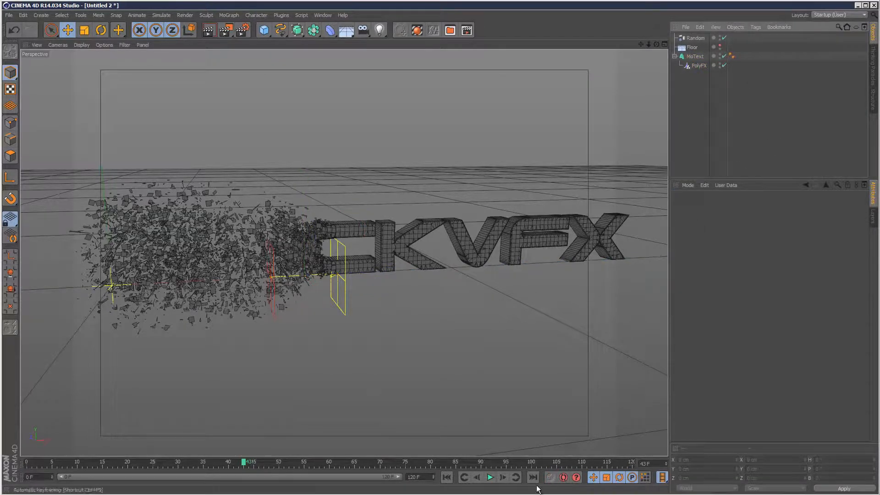
{"action": "left_click", "coordinate": [451, 479]}
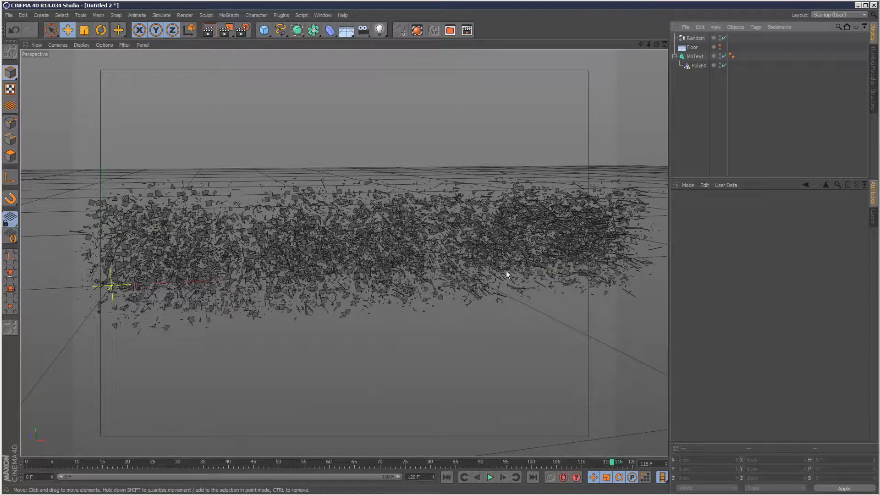
- Add a Time effector for the PolyFX object and check that it is in the PolyFX effectors list
{"action": "left_click", "coordinate": [699, 57]}
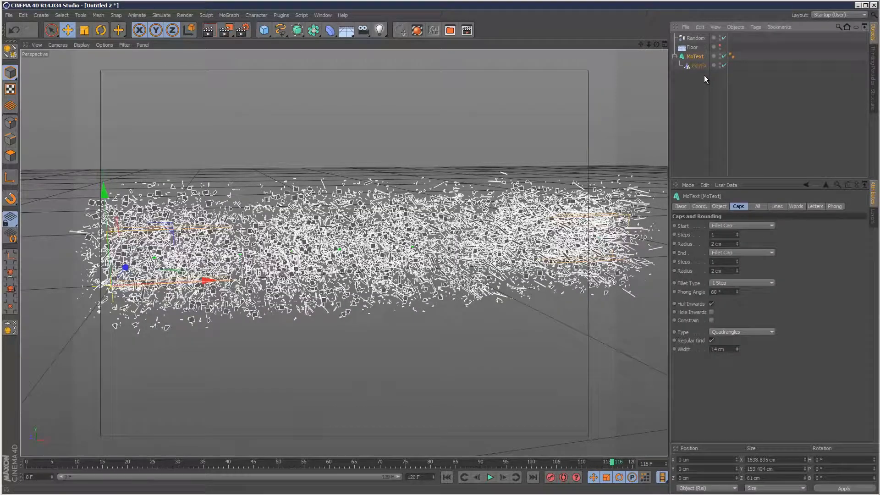
{"action": "left_click", "coordinate": [700, 66]}
{"action": "left_click", "coordinate": [230, 15]}
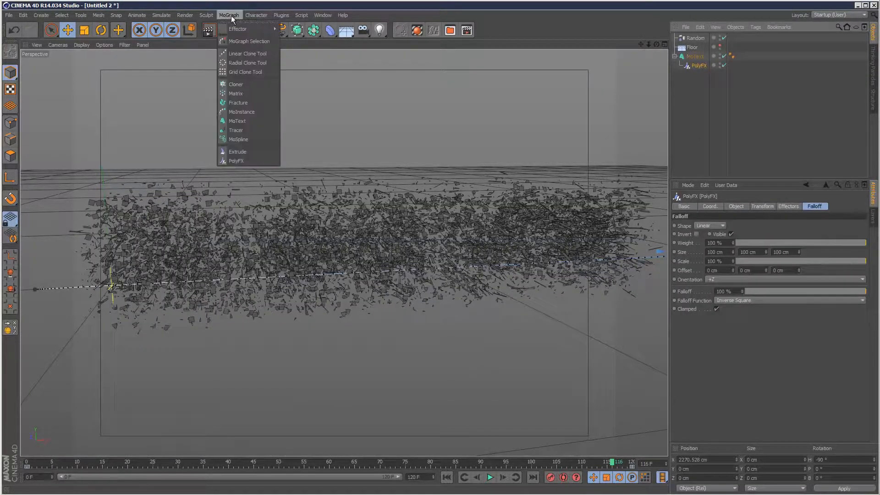
{"action": "mouse_move", "coordinate": [247, 29]}
{"action": "left_click", "coordinate": [314, 154]}
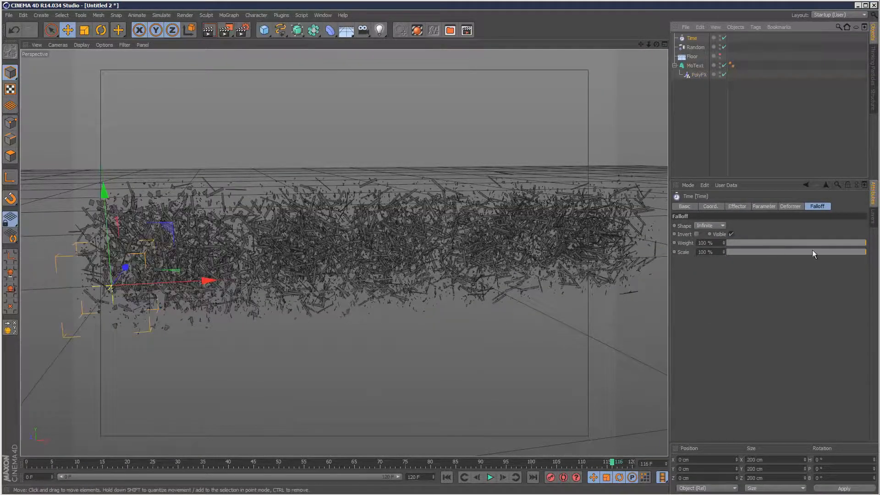
{"action": "left_click", "coordinate": [700, 75]}
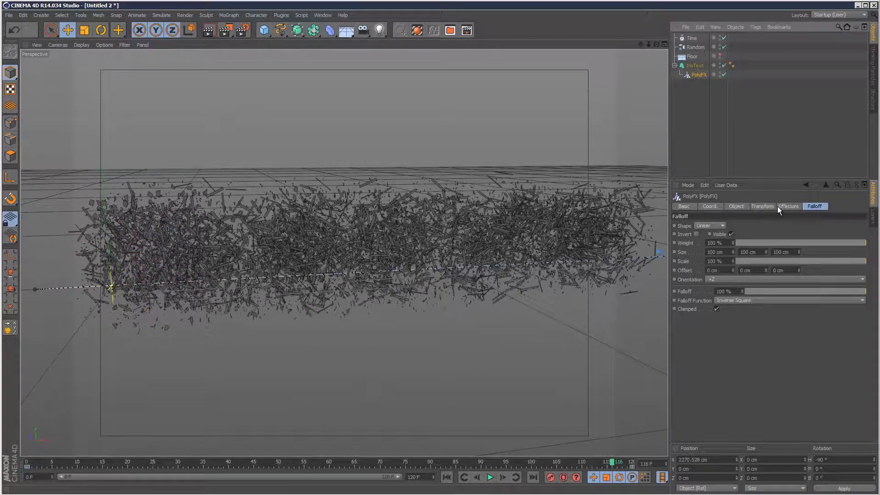
{"action": "left_click", "coordinate": [786, 207]}
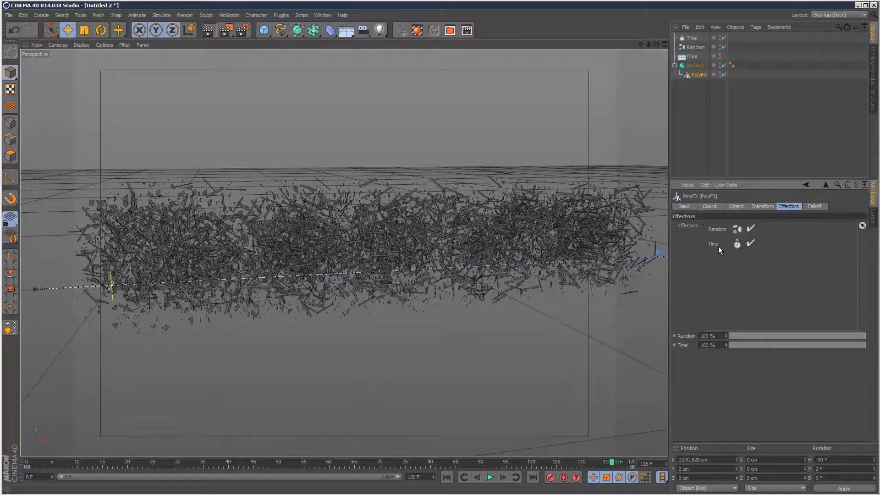
- Set the Time effector's heading, pitch and bank rotation to 6° each
{"action": "left_click", "coordinate": [693, 39]}
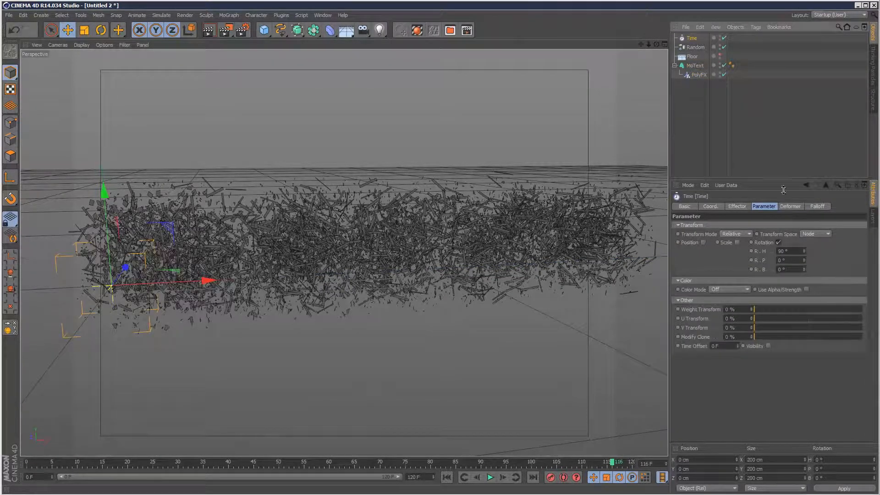
{"action": "left_click_drag", "start_coordinate": [804, 250], "coordinate": [797, 249]}
{"action": "left_click", "coordinate": [796, 249]}
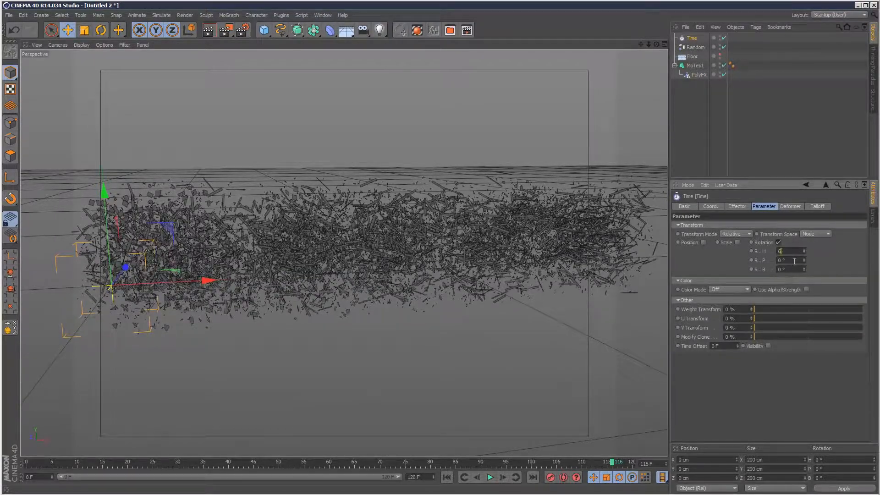
{"action": "key", "text": "Tab"}
{"action": "type", "text": "6"}
{"action": "key", "text": "Tab"}
{"action": "type", "text": "6"}
{"action": "key", "text": "Return"}
- Enable the Time effector's position with 12 cm in X, Y and Z, and play the animation from the start
{"action": "left_click", "coordinate": [703, 243]}
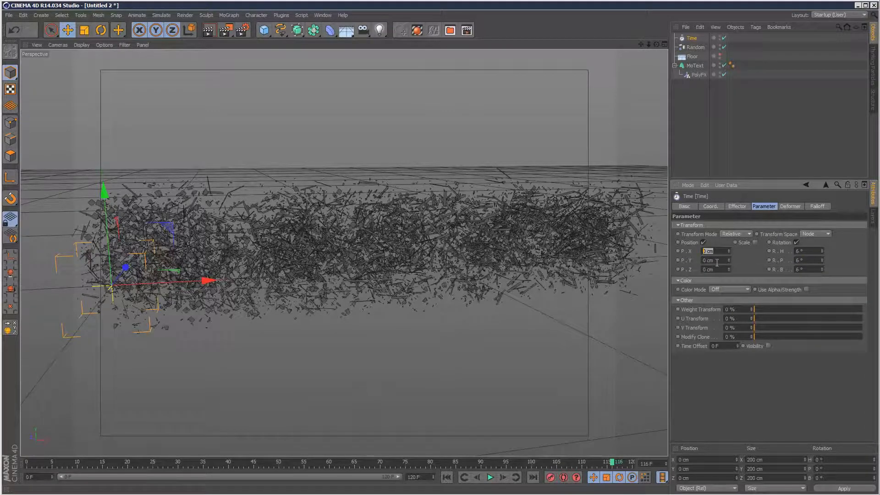
{"action": "type", "text": "12"}
{"action": "key", "text": "Tab"}
{"action": "type", "text": "12"}
{"action": "key", "text": "Tab"}
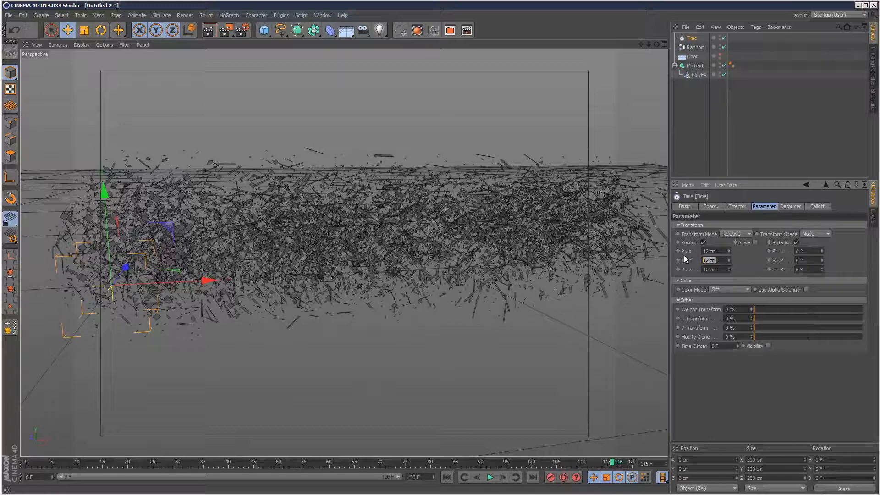
{"action": "left_click", "coordinate": [516, 323]}
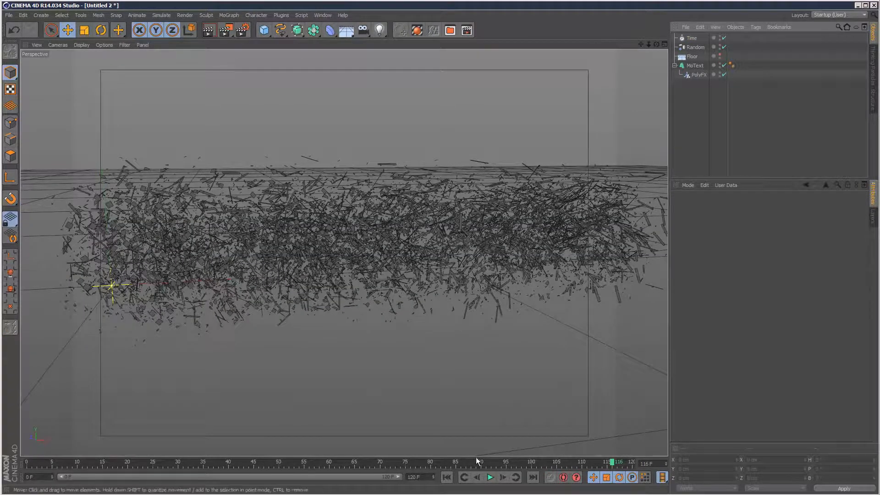
{"action": "left_click", "coordinate": [447, 478]}
{"action": "left_click", "coordinate": [490, 477]}
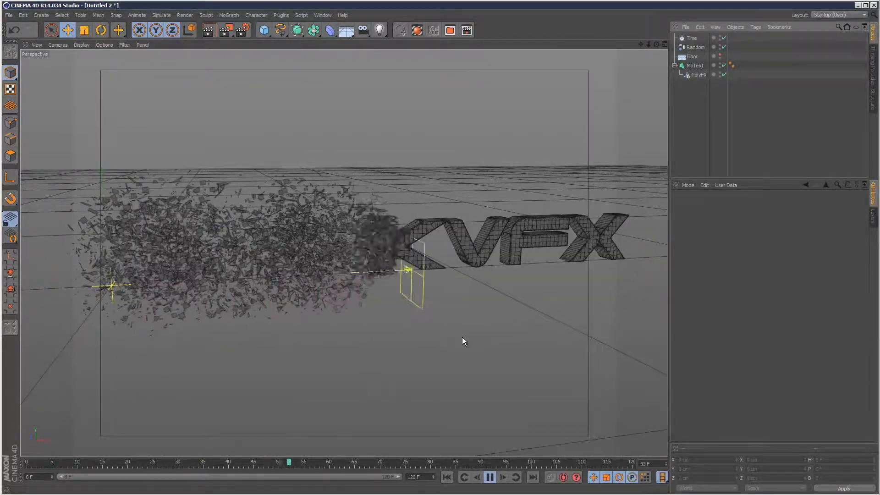
- Lower the Random effector's strength to 35% while the animation plays
{"action": "left_click", "coordinate": [695, 48]}
{"action": "left_click", "coordinate": [763, 206]}
{"action": "left_click", "coordinate": [737, 206]}
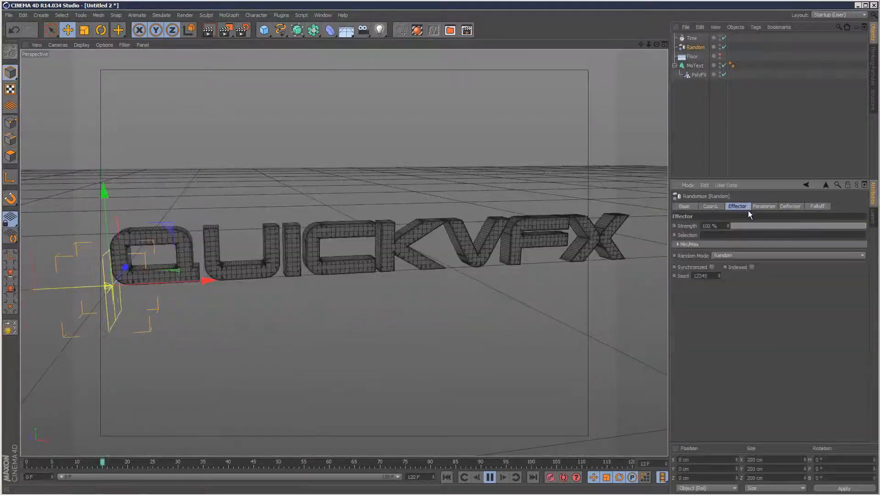
{"action": "left_click", "coordinate": [802, 225]}
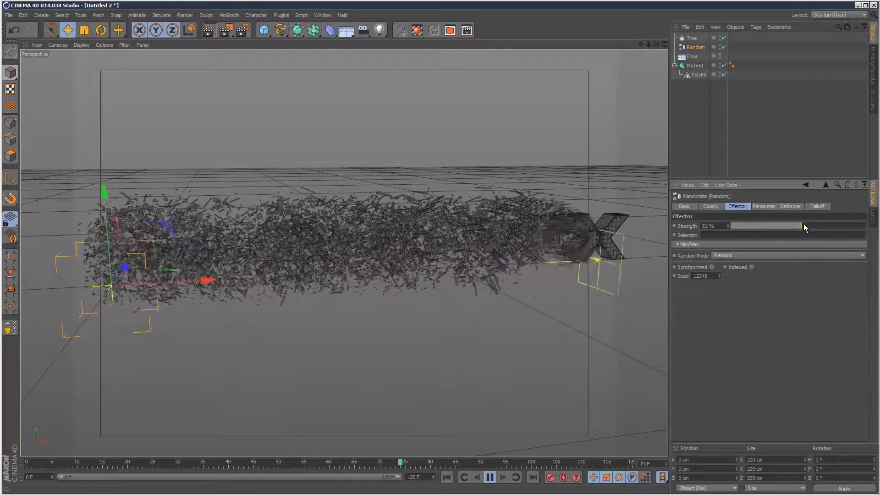
{"action": "left_click_drag", "start_coordinate": [804, 224], "coordinate": [779, 223]}
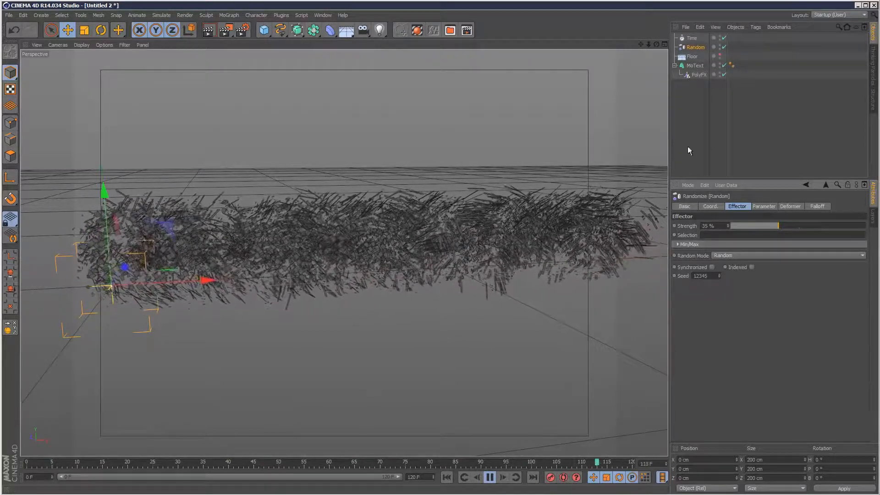
{"action": "left_click", "coordinate": [769, 151]}
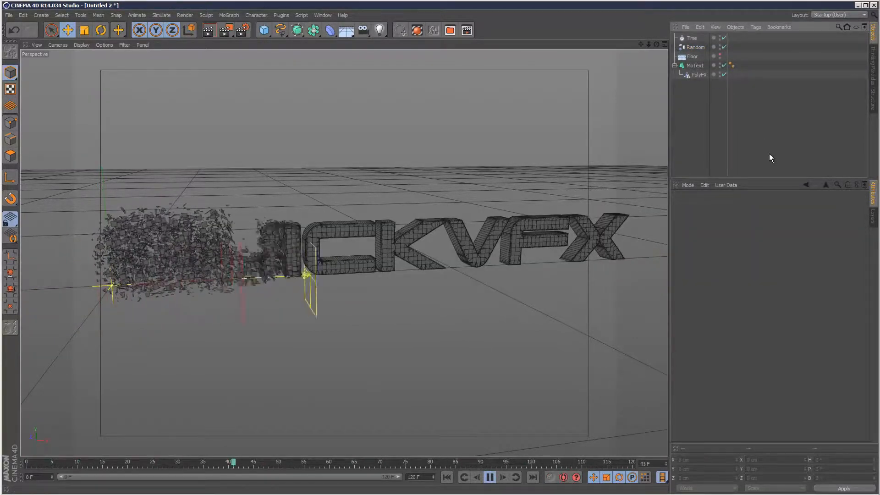
- Set the Time effector's position to 32 cm in X, 9 cm in Y and 21 cm in Z
{"action": "left_click", "coordinate": [692, 38]}
{"action": "left_click", "coordinate": [762, 207]}
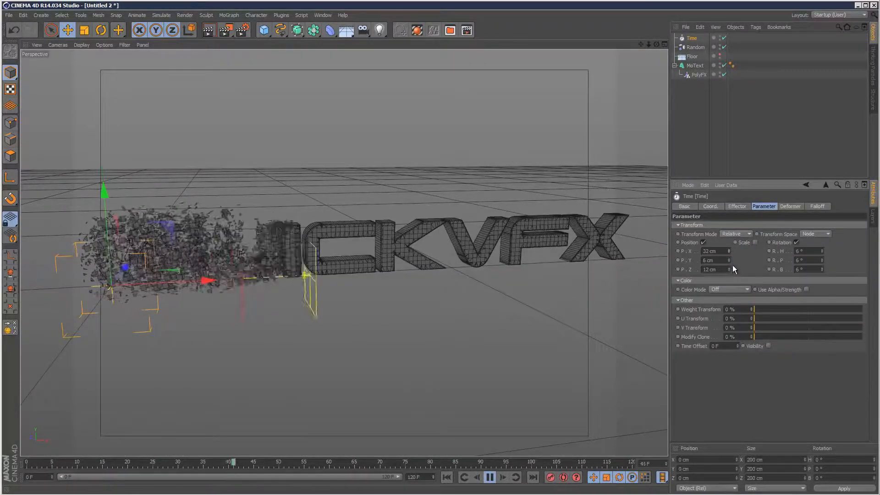
{"action": "left_click", "coordinate": [729, 259]}
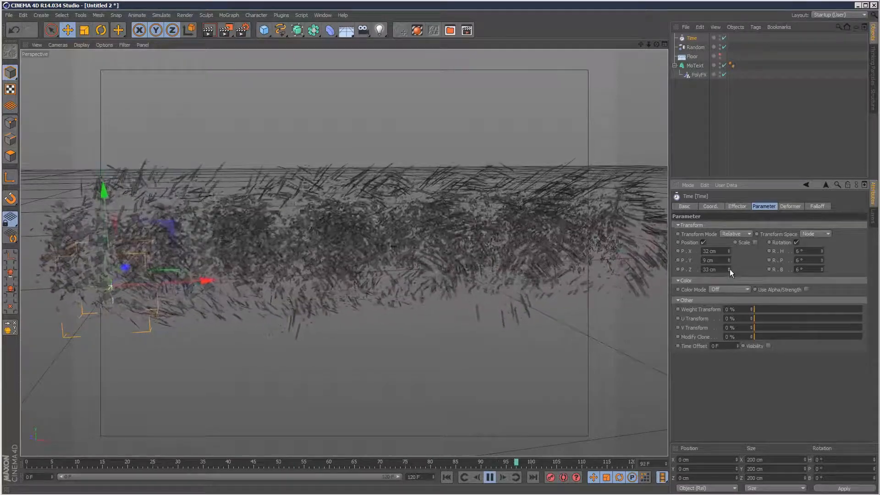
{"action": "left_click", "coordinate": [730, 270]}
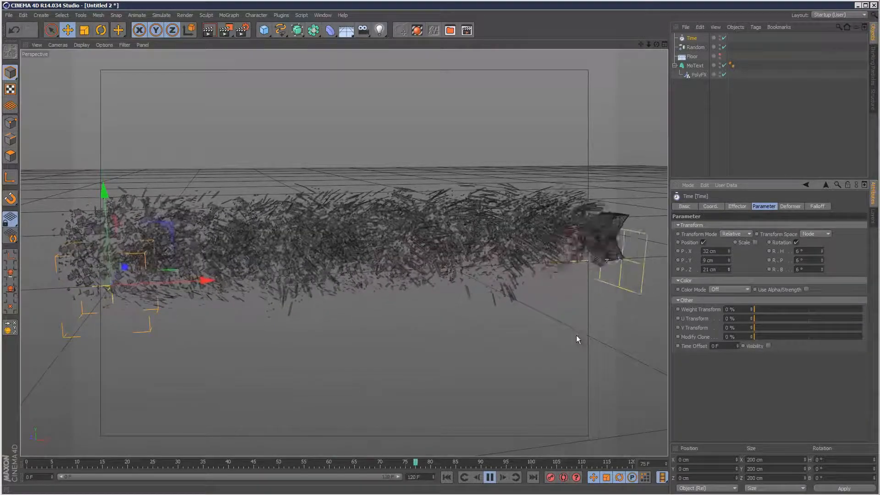
- Enable scale on the Random effector with Uniform Scale and a value of 1.45
{"action": "left_click", "coordinate": [700, 48]}
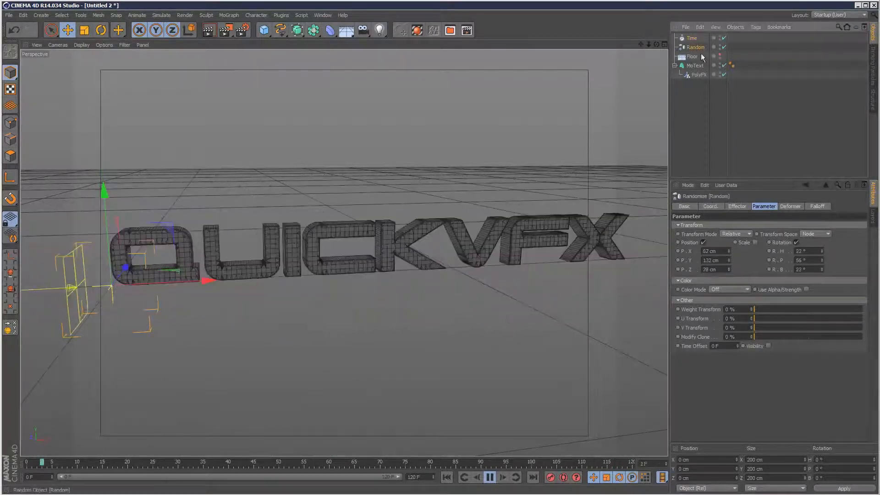
{"action": "left_click", "coordinate": [755, 242]}
{"action": "left_click", "coordinate": [774, 278]}
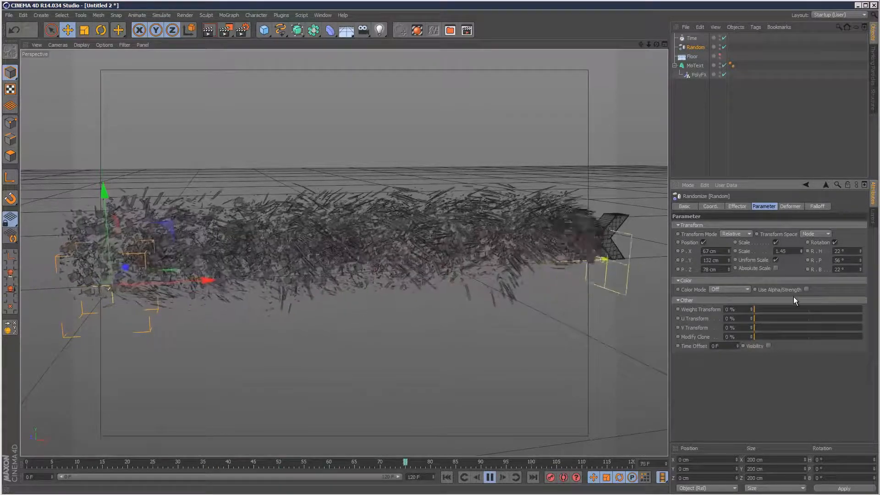
{"action": "left_click", "coordinate": [752, 136]}
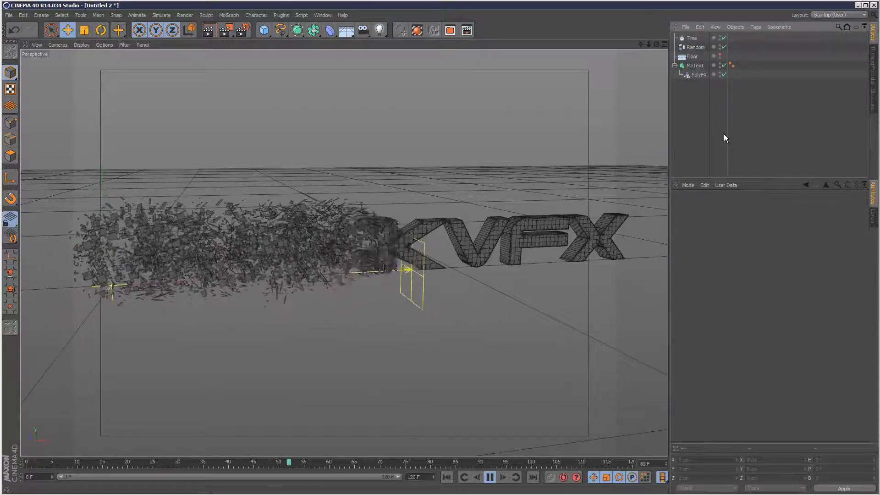
- Set the Time effector's minimum strength limit to -18%
{"action": "left_click", "coordinate": [693, 39]}
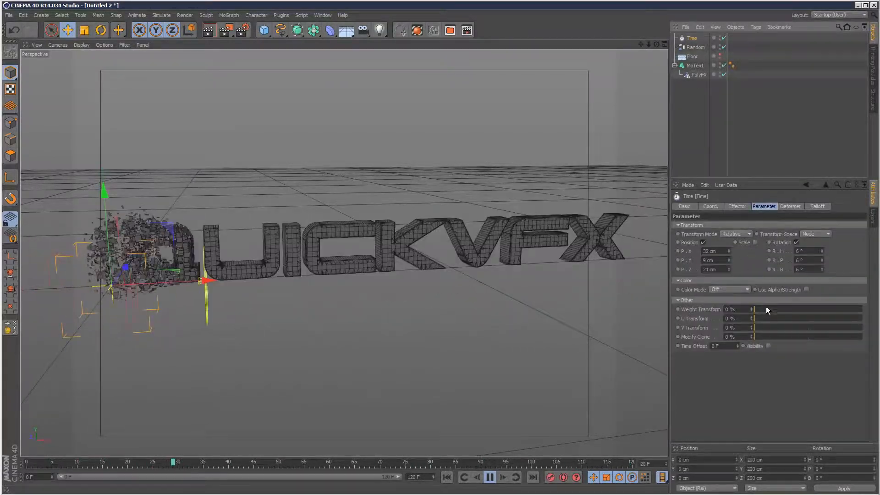
{"action": "left_click", "coordinate": [738, 206]}
{"action": "left_click", "coordinate": [678, 245]}
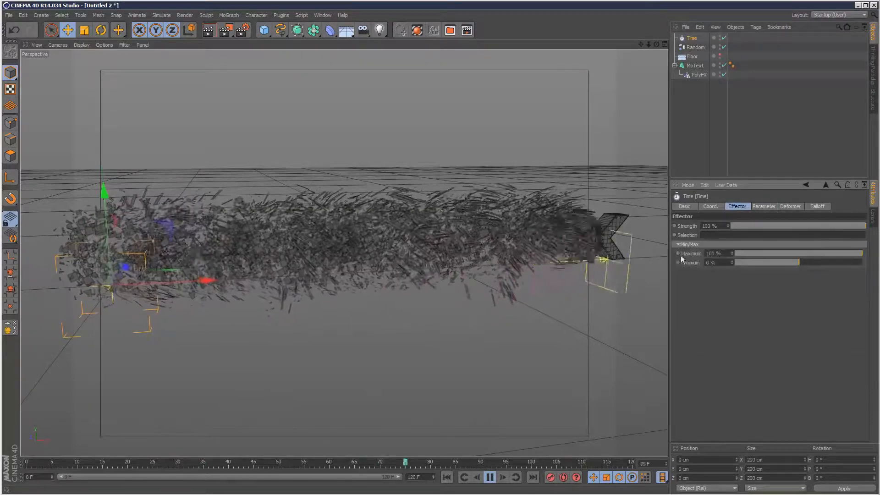
{"action": "left_click_drag", "start_coordinate": [730, 263], "coordinate": [730, 263]}
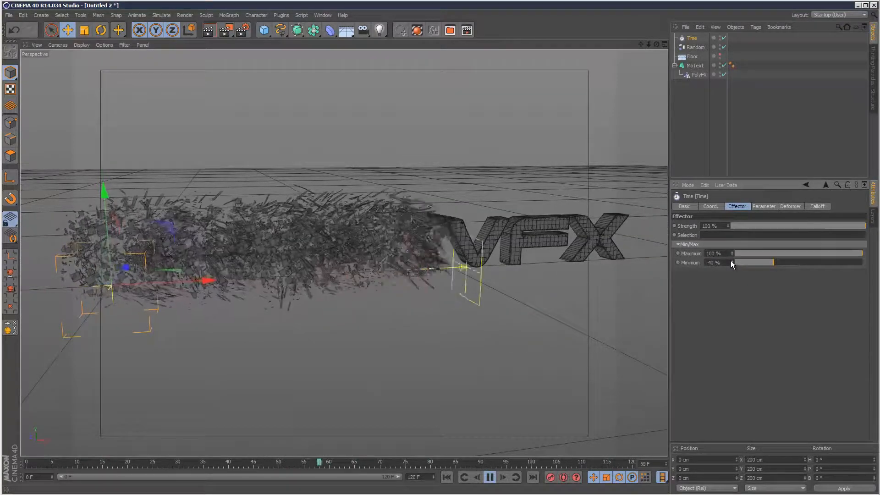
{"action": "left_click_drag", "start_coordinate": [731, 260], "coordinate": [775, 259]}
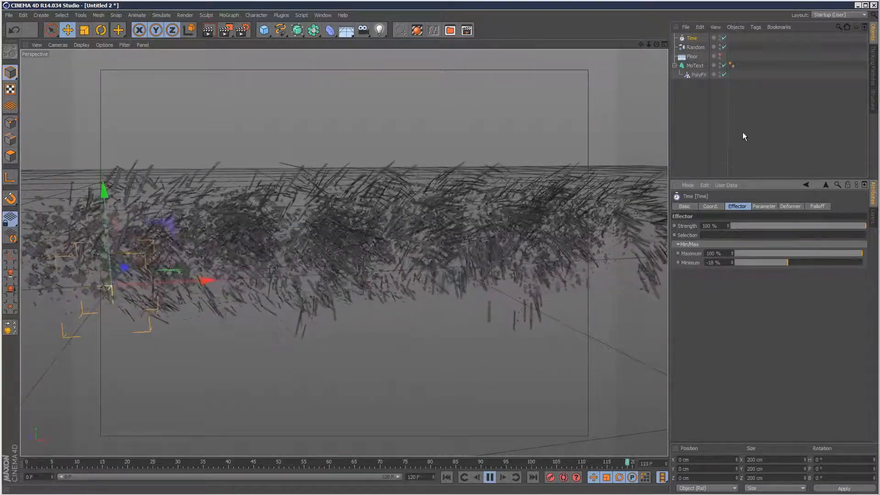
{"action": "left_click", "coordinate": [743, 132]}
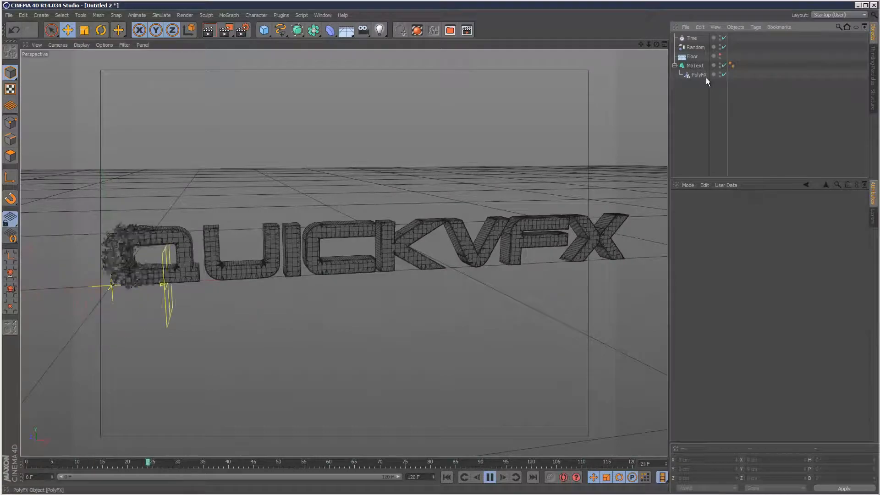
- Try larger bank and pitch rotations on the Time effector, return both to 6° and set the heading to 22°
{"action": "left_click", "coordinate": [692, 38]}
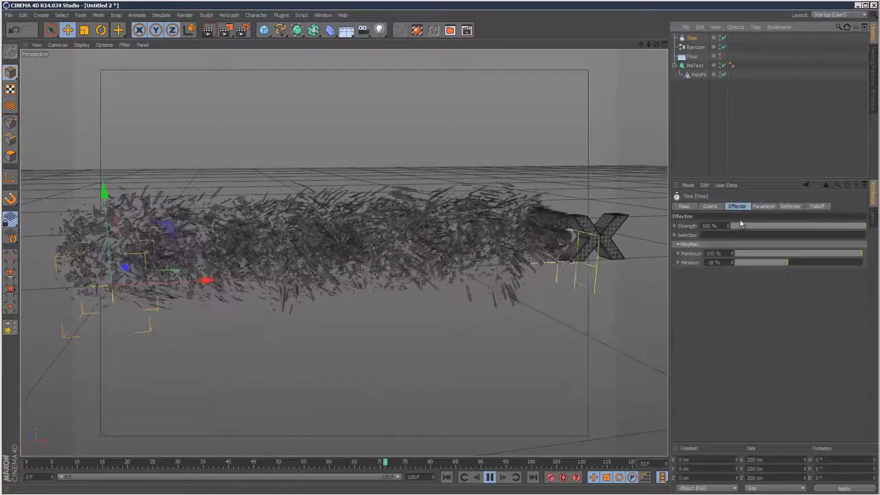
{"action": "left_click", "coordinate": [770, 205]}
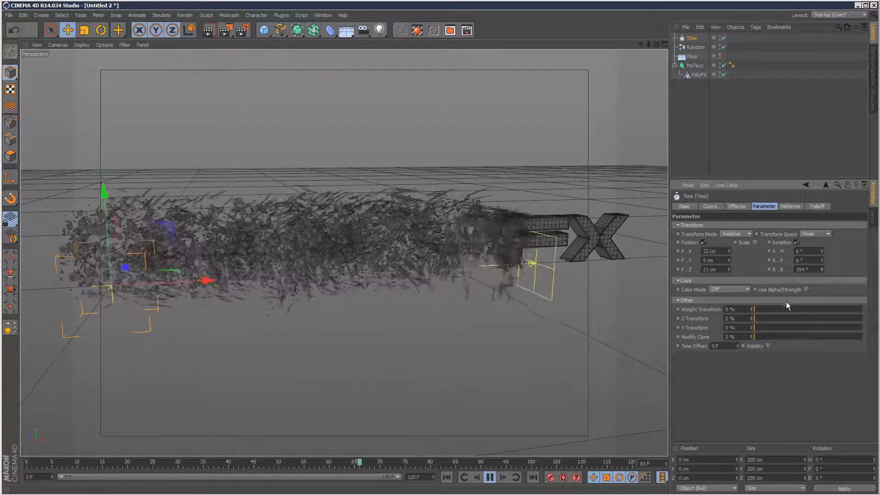
{"action": "type", "text": "6"}
{"action": "left_click", "coordinate": [804, 260]}
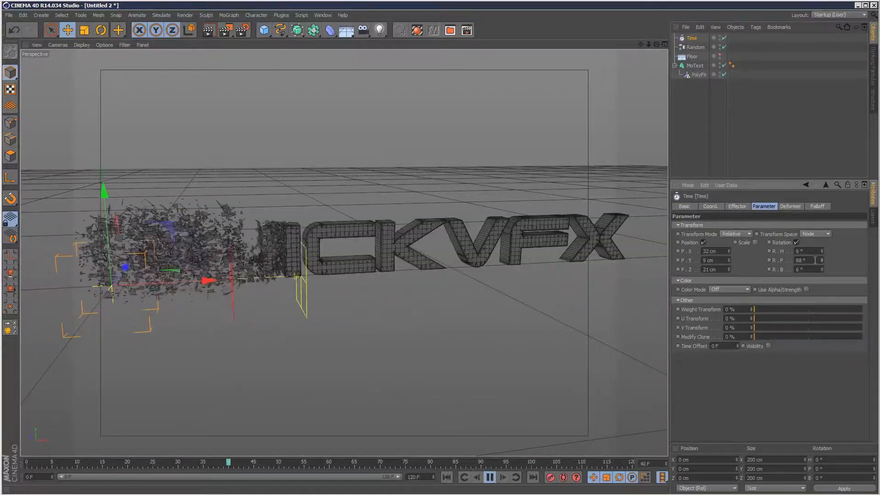
{"action": "mouse_move", "coordinate": [815, 260]}
{"action": "left_mouse_down"}
{"action": "mouse_move", "coordinate": [782, 261]}
{"action": "mouse_move", "coordinate": [823, 252]}
{"action": "left_mouse_up"}
{"action": "type", "text": "6"}
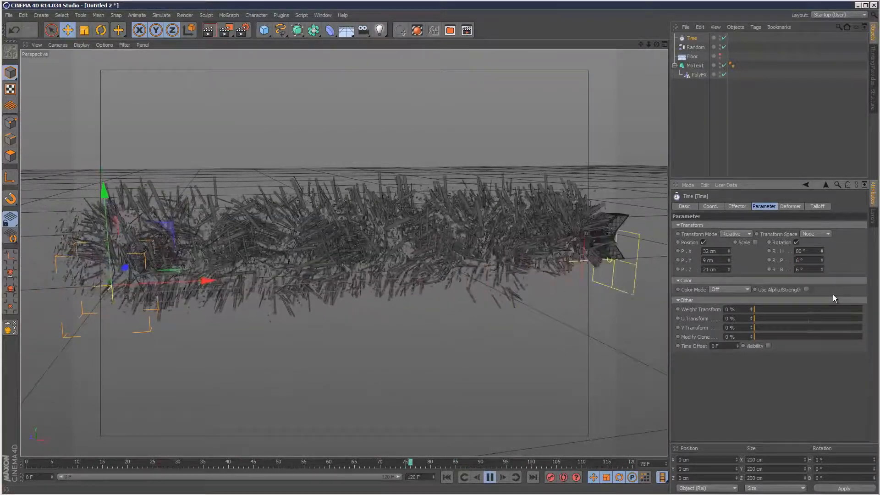
{"action": "left_click_drag", "start_coordinate": [811, 252], "coordinate": [769, 247]}
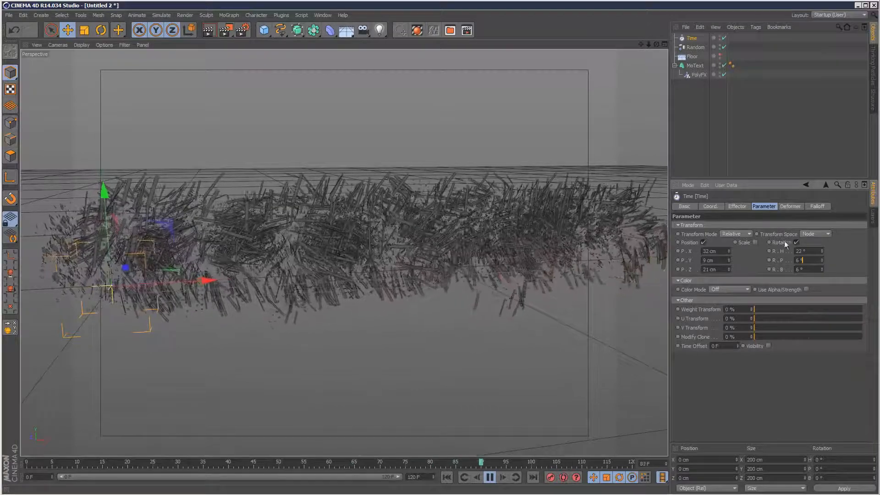
- Increase the subdivision of the MoText object so its extruded sides break into shorter polygons
{"action": "left_click", "coordinate": [693, 68]}
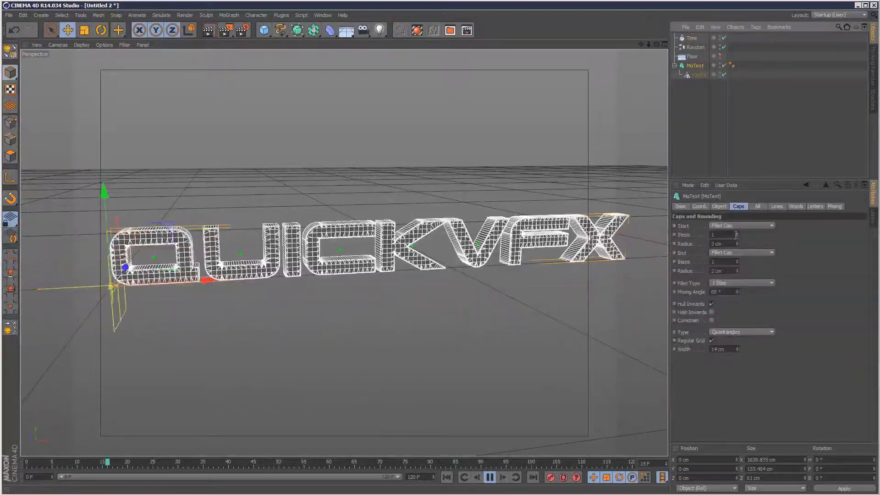
{"action": "left_click", "coordinate": [719, 206]}
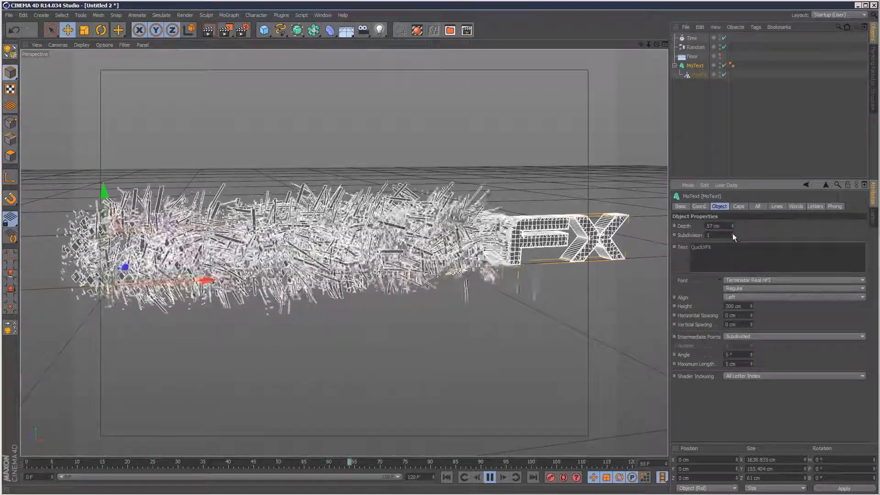
{"action": "left_click", "coordinate": [744, 147]}
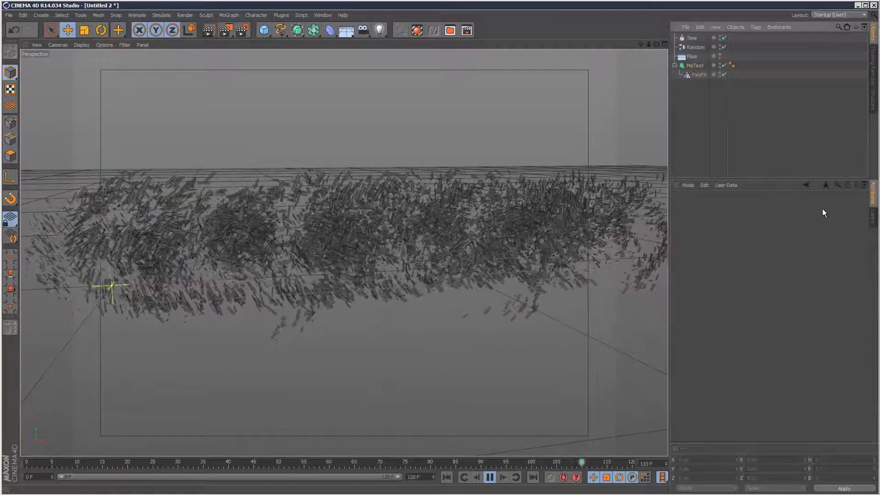